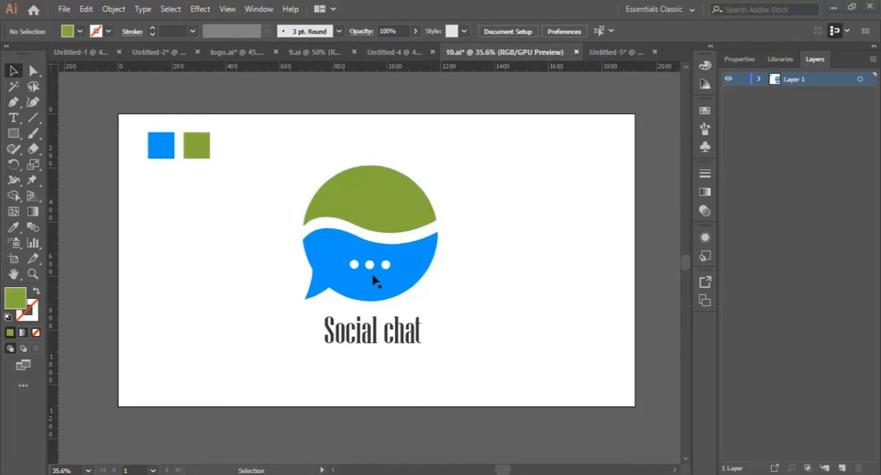
# - Switch to the Untitled-5 document and draw a large circle near the middle of the artboard
pyautogui.click(621, 53)
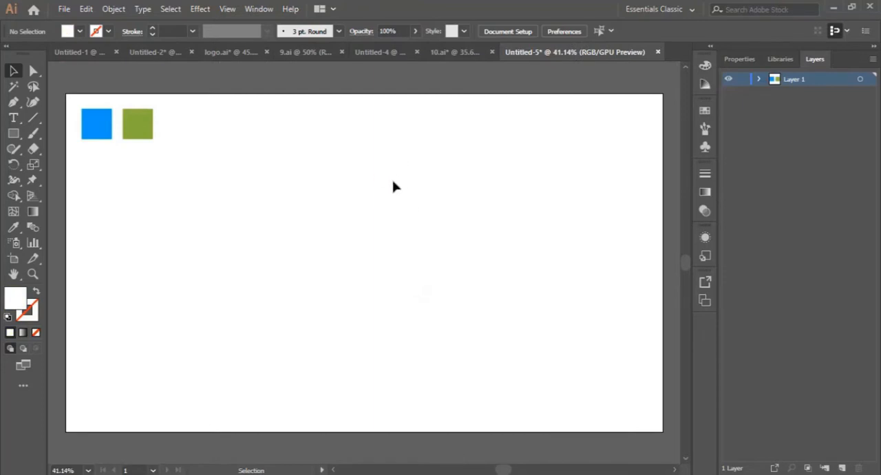
pyautogui.click(15, 135)
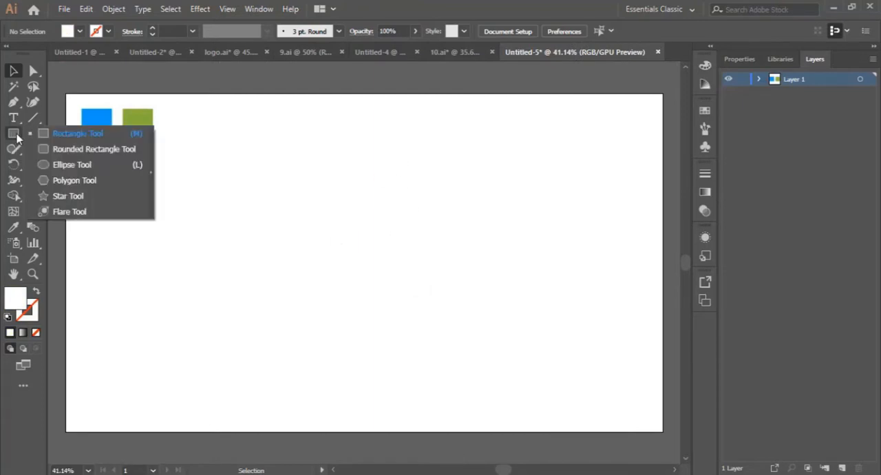
pyautogui.click(77, 165)
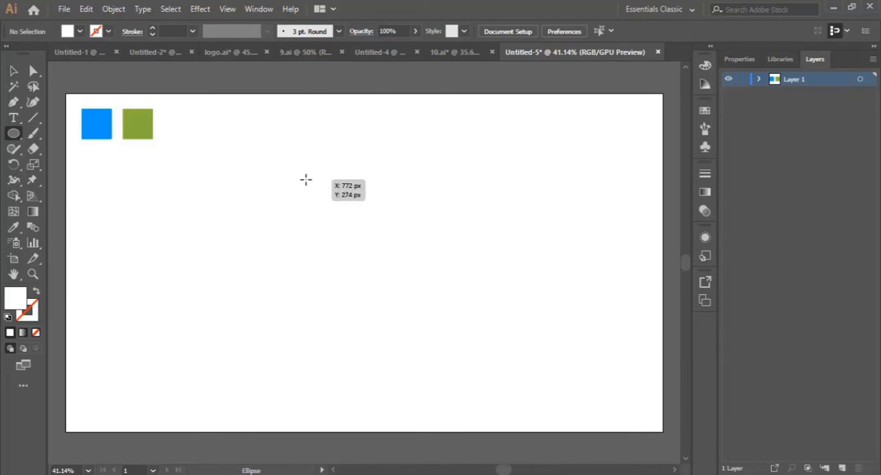
pyautogui.moveTo(305, 180); pyautogui.dragTo(481, 345)
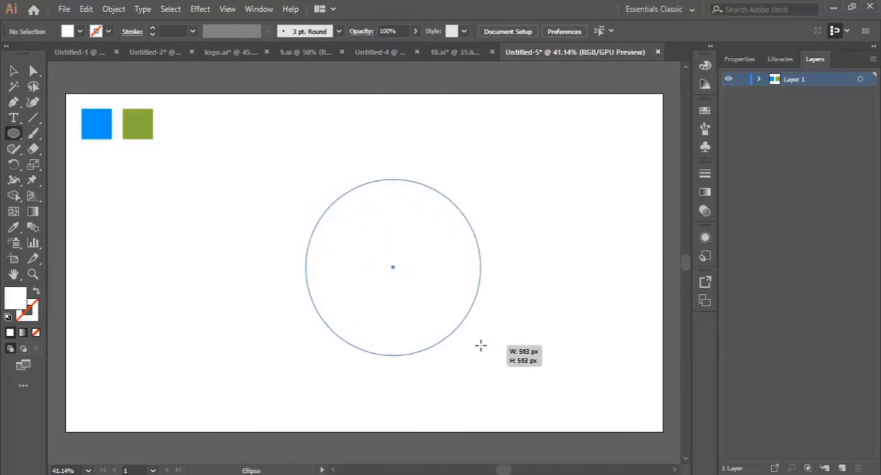
# - Fill the circle with the blue sampled from the blue square and move it slightly higher on the artboard
pyautogui.click(14, 227)
pyautogui.click(107, 126)
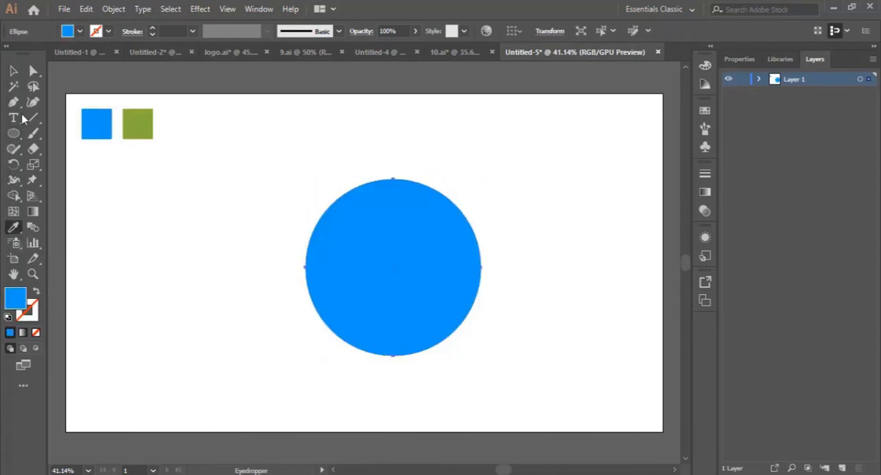
pyautogui.click(14, 71)
pyautogui.moveTo(459, 276); pyautogui.dragTo(448, 248)
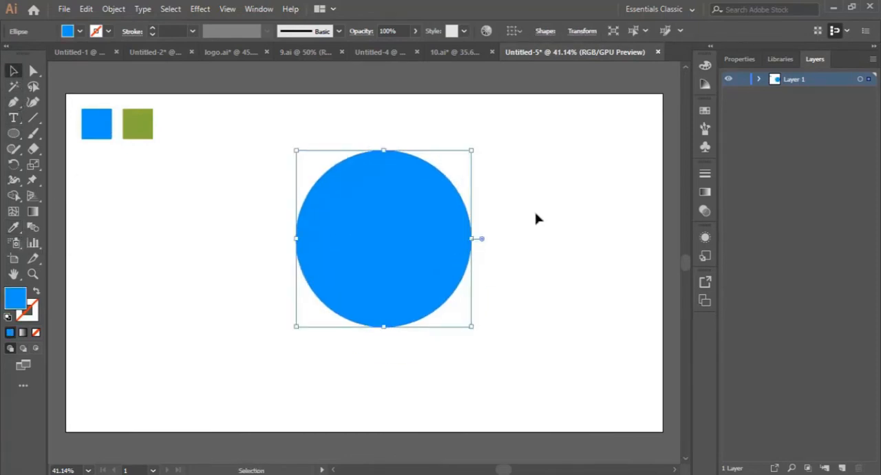
pyautogui.click(537, 218)
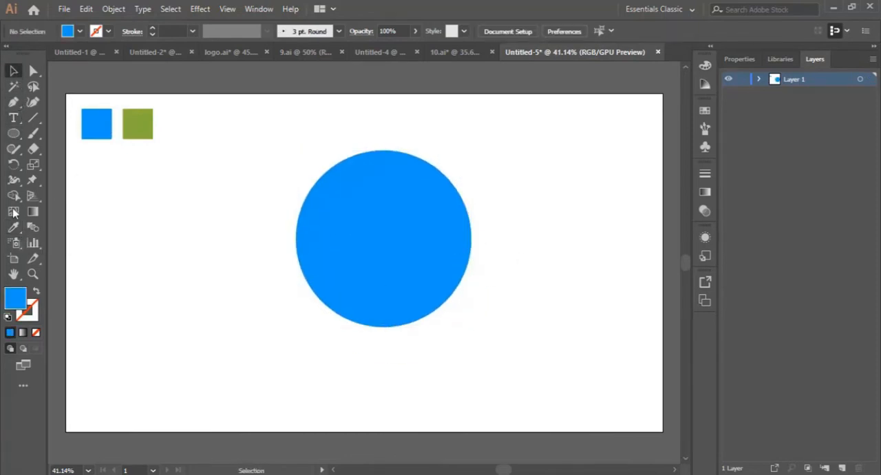
# - Draw an S-shaped wave path with the Pen tool across the middle of the circle, extending past both sides
pyautogui.click(13, 102)
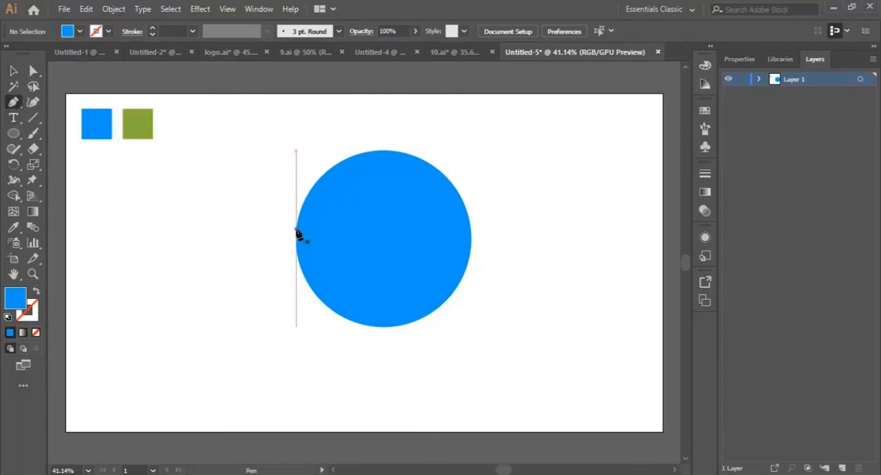
pyautogui.click(279, 229)
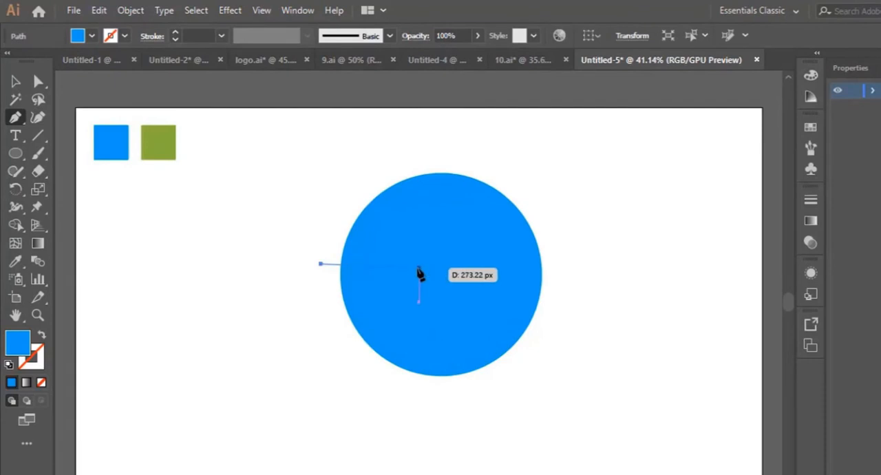
pyautogui.moveTo(423, 264); pyautogui.dragTo(482, 303)
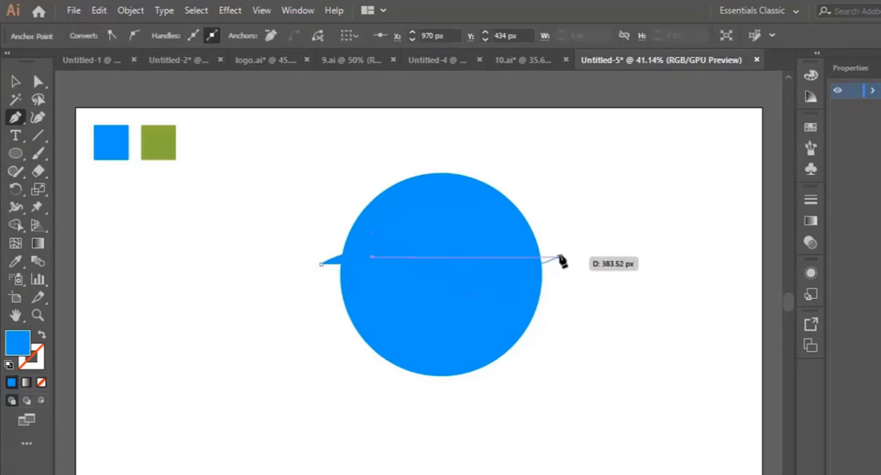
pyautogui.moveTo(561, 259)
pyautogui.mouseDown()
pyautogui.moveTo(594, 289)
pyautogui.moveTo(577, 262)
pyautogui.mouseUp()
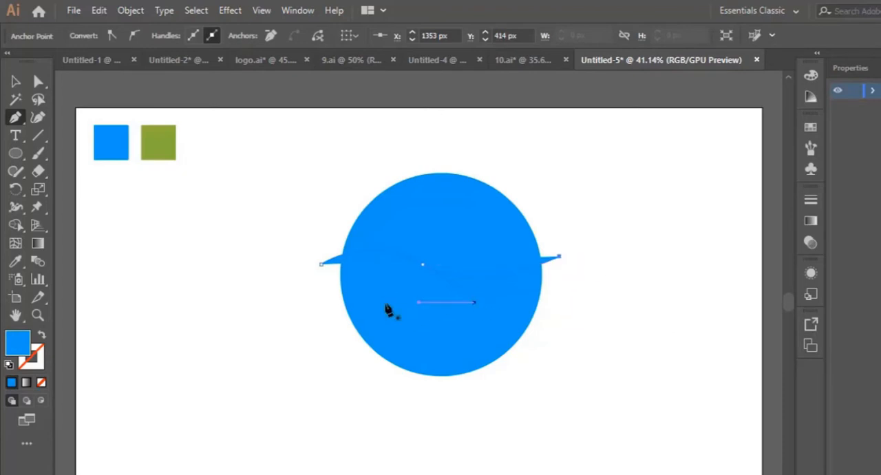
# - Give the wave path no fill and a black (000000) stroke
pyautogui.hotkey('shift', 'x')
pyautogui.click(34, 363)
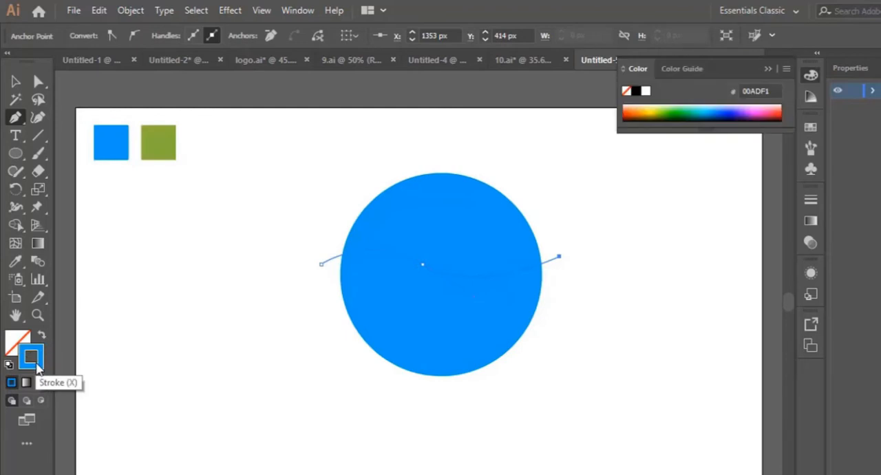
pyautogui.doubleClick(39, 367)
pyautogui.moveTo(578, 372); pyautogui.dragTo(538, 400)
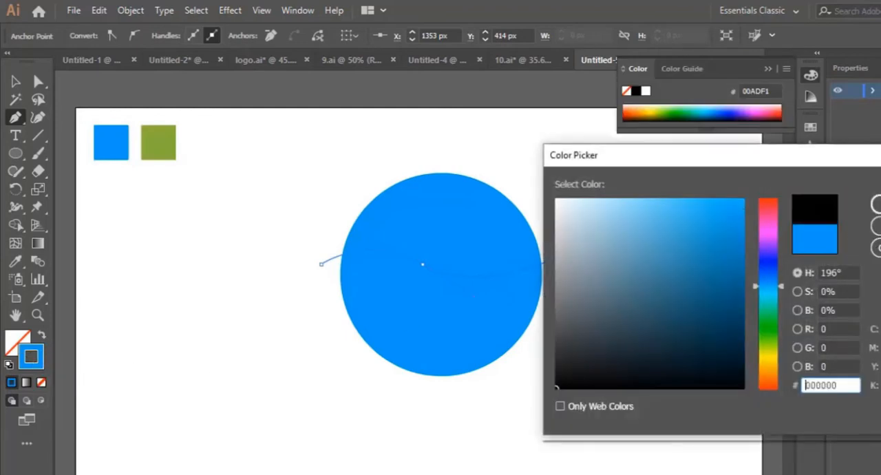
pyautogui.press('Return')
pyautogui.press('v')
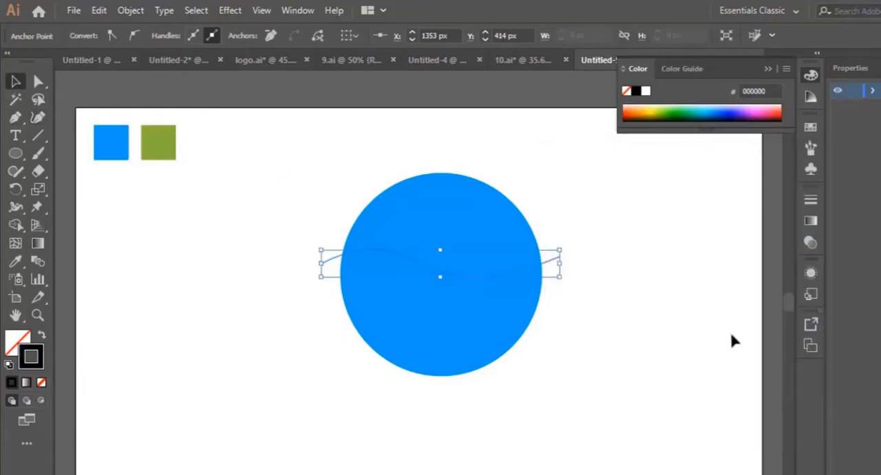
pyautogui.click(732, 341)
pyautogui.click(515, 273)
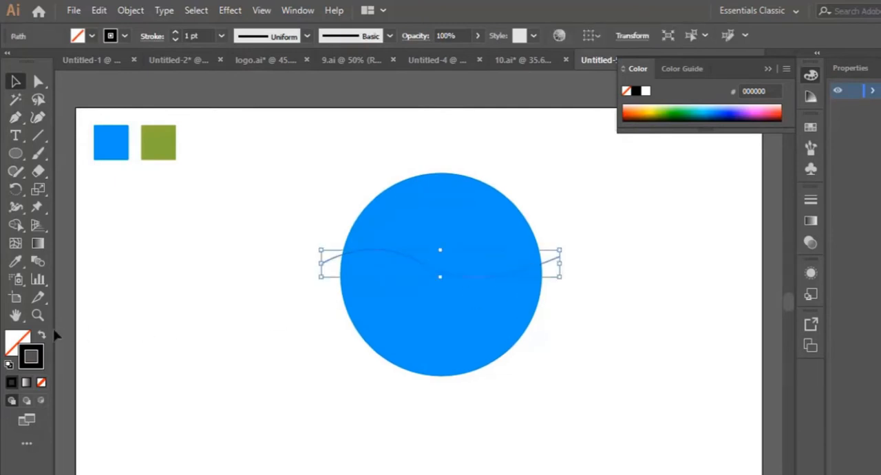
pyautogui.click(37, 314)
pyautogui.click(449, 277)
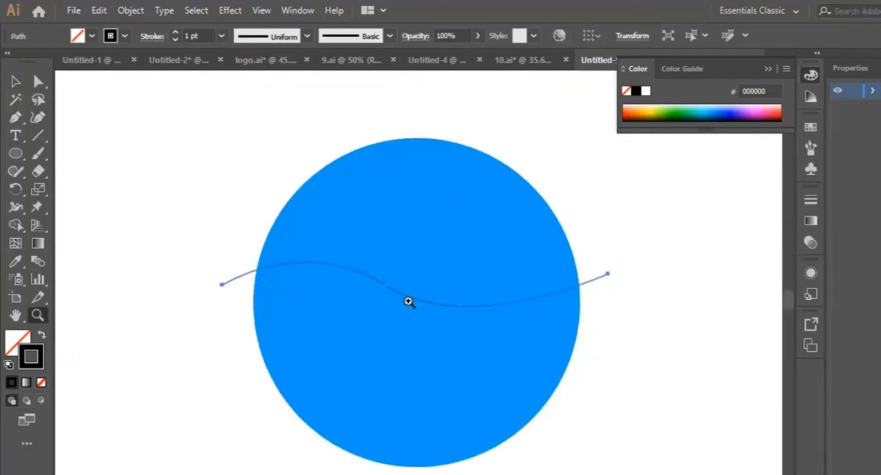
pyautogui.scroll(-2, 422, 290)
pyautogui.click(15, 81)
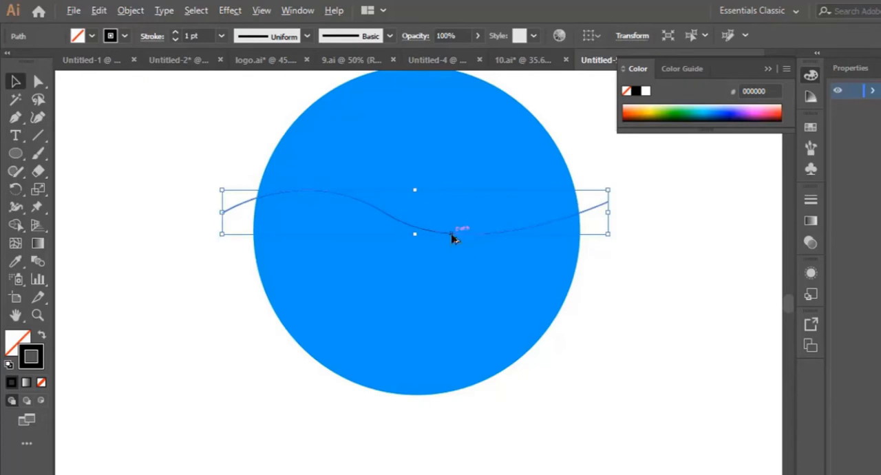
pyautogui.moveTo(453, 239); pyautogui.dragTo(462, 249)
pyautogui.press('Delete')
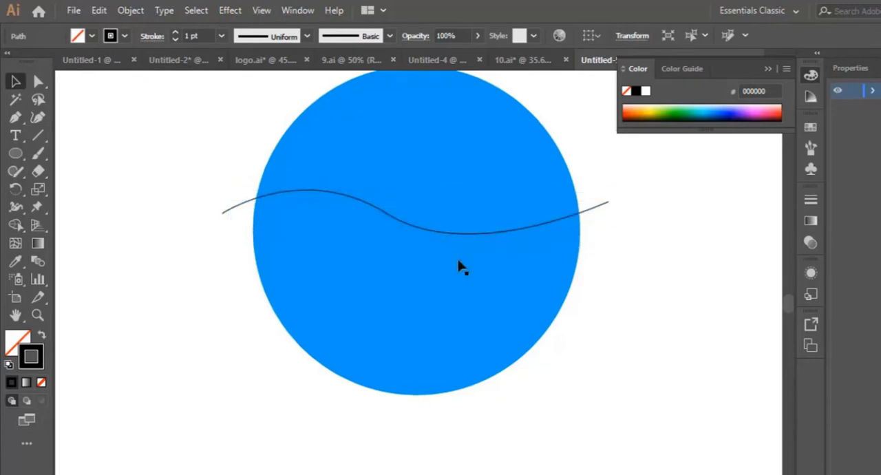
pyautogui.scroll(1, 459, 260)
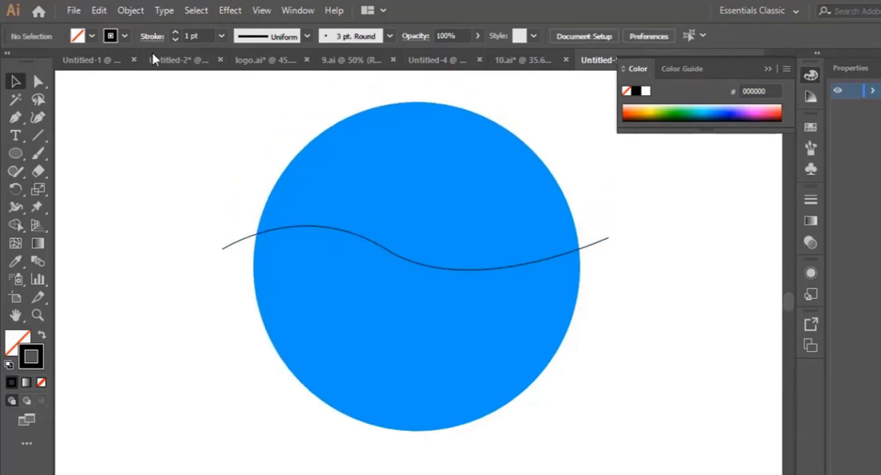
pyautogui.click(98, 10)
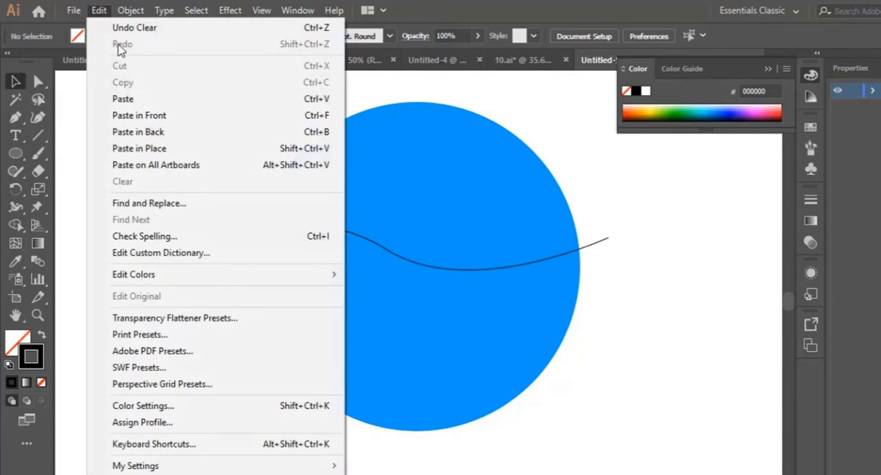
pyautogui.click(464, 291)
# - Copy the wave line and paste the duplicate in place
pyautogui.click(506, 270)
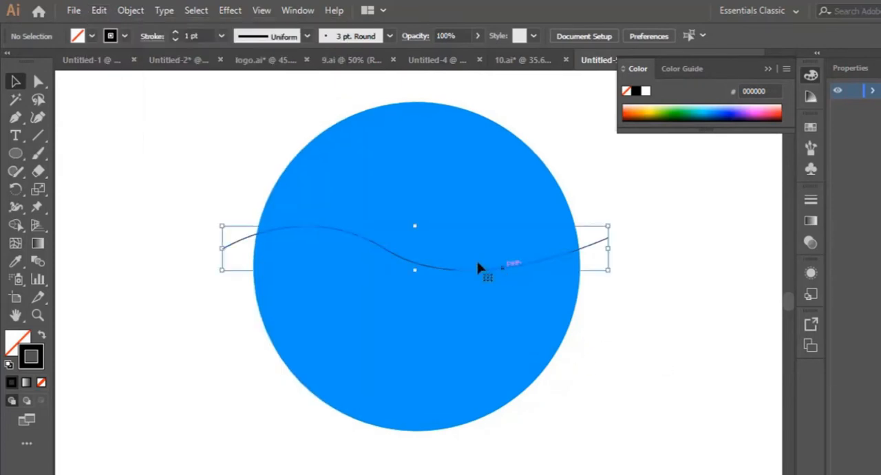
pyautogui.click(100, 10)
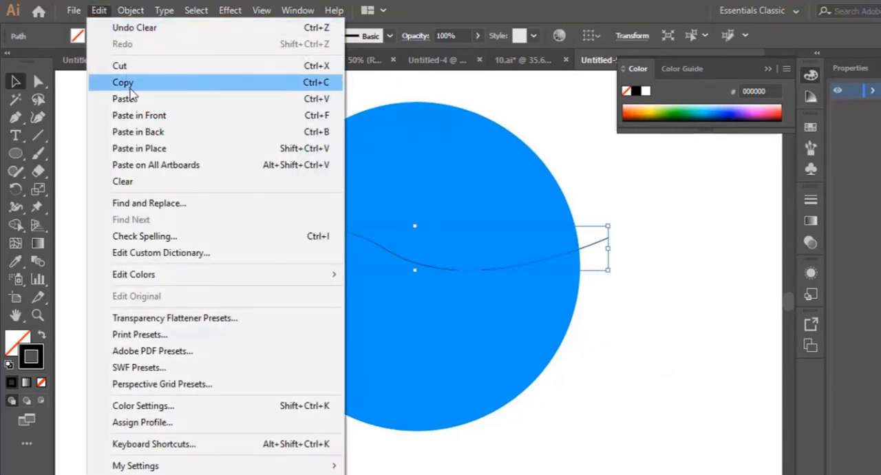
pyautogui.click(124, 83)
pyautogui.click(98, 11)
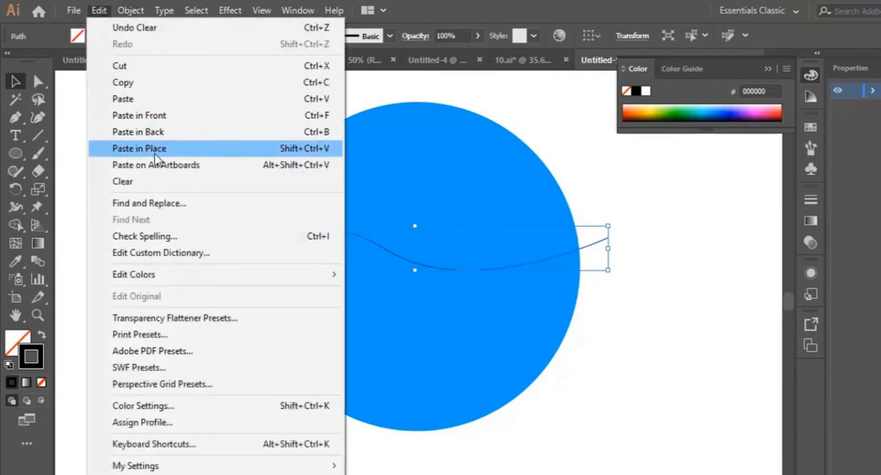
pyautogui.click(156, 149)
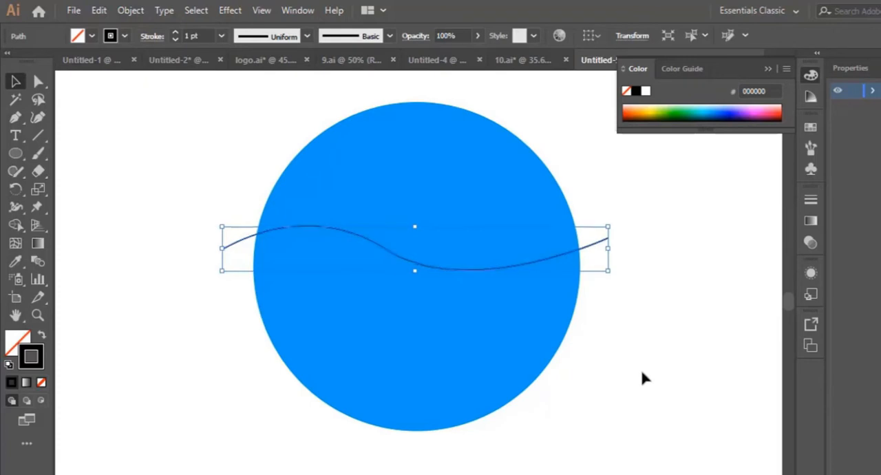
# - Nudge the duplicated wave line down to form a narrow band below the original
pyautogui.press('Down')
pyautogui.press('Down')
pyautogui.press('Down')
pyautogui.press('Down')
pyautogui.press('Down')
pyautogui.press('Down')
pyautogui.press('Down')
pyautogui.press('Down')
pyautogui.press('Down')
pyautogui.press('Down')
pyautogui.press('Down')
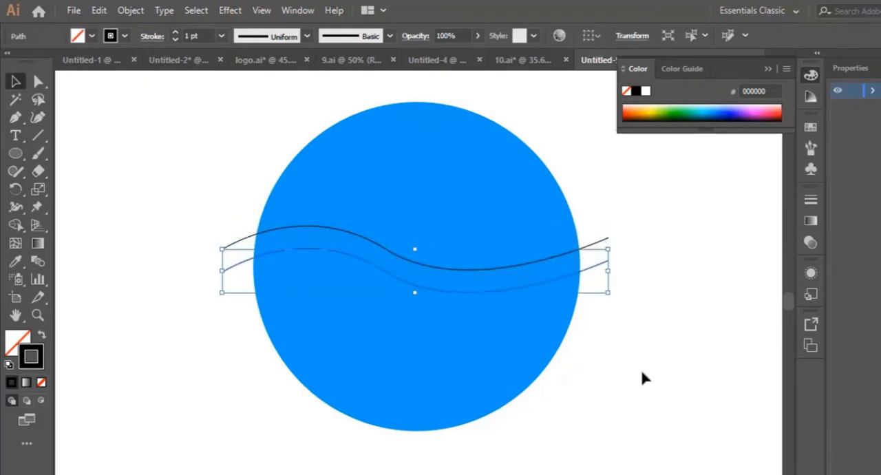
pyautogui.press('Down')
pyautogui.press('Down')
pyautogui.press('Down')
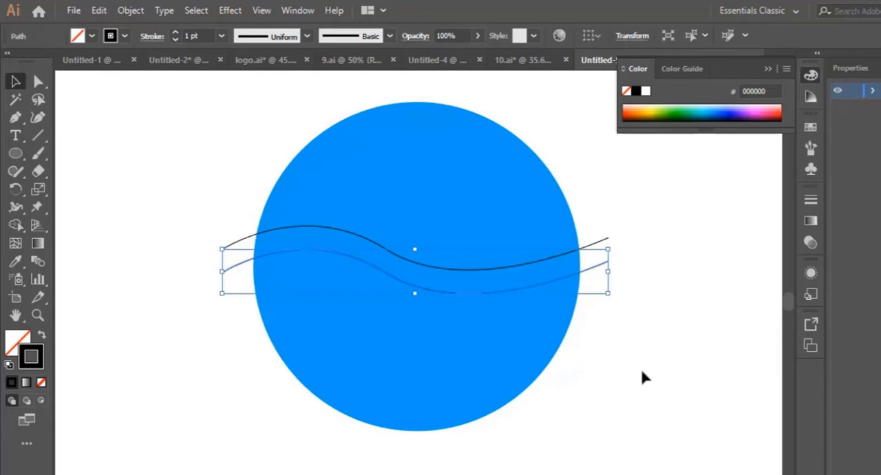
pyautogui.press('Down')
pyautogui.press('Down')
pyautogui.press('Down')
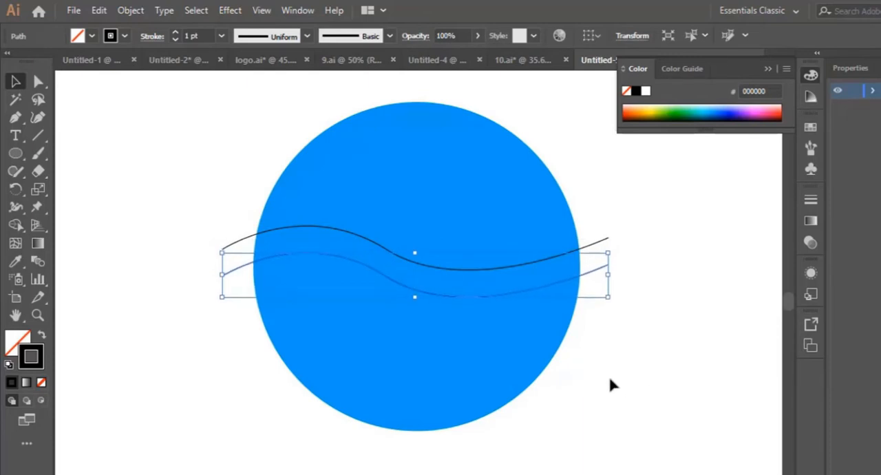
pyautogui.click(609, 396)
# - Use the Shape Builder on the circle and both waves to remove the overhanging line ends and the band between the waves
pyautogui.moveTo(186, 108); pyautogui.dragTo(604, 441)
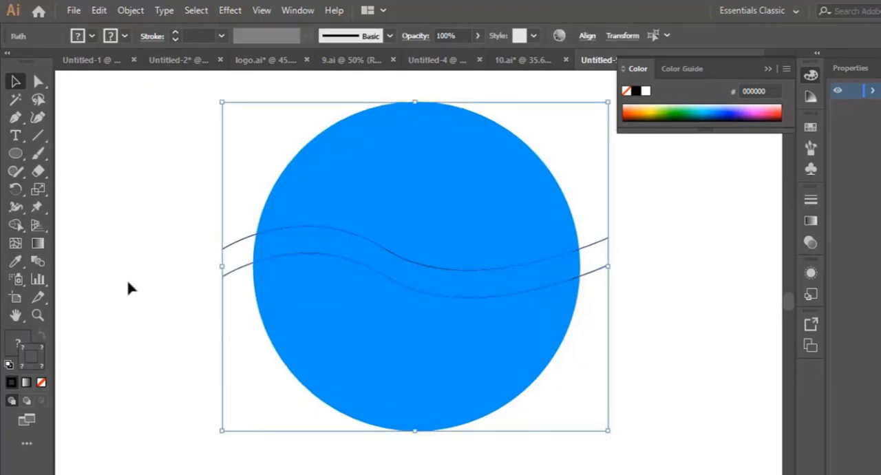
pyautogui.click(15, 226)
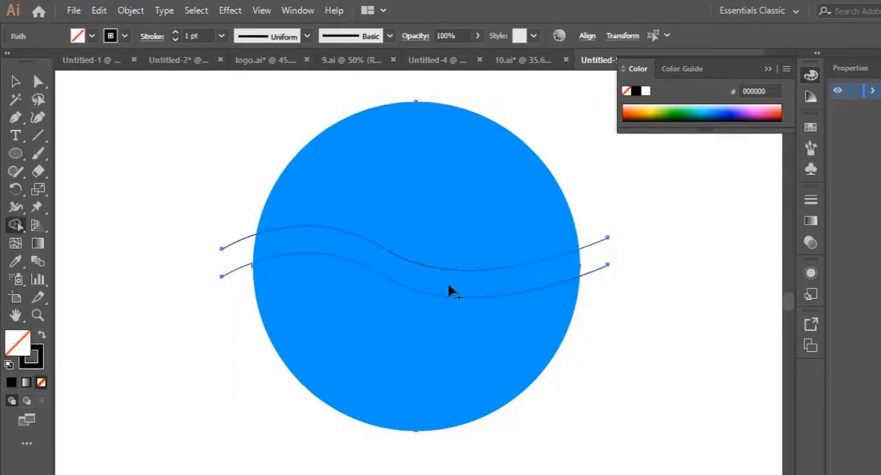
pyautogui.keyDown('alt'); pyautogui.click(599, 275); pyautogui.keyUp('alt')
pyautogui.keyDown('alt'); pyautogui.click(596, 246); pyautogui.keyUp('alt')
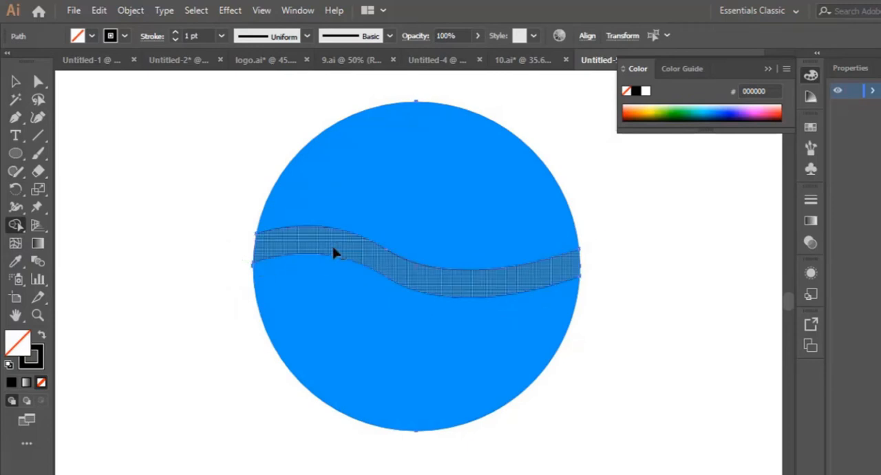
pyautogui.keyDown('alt'); pyautogui.click(334, 252); pyautogui.keyUp('alt')
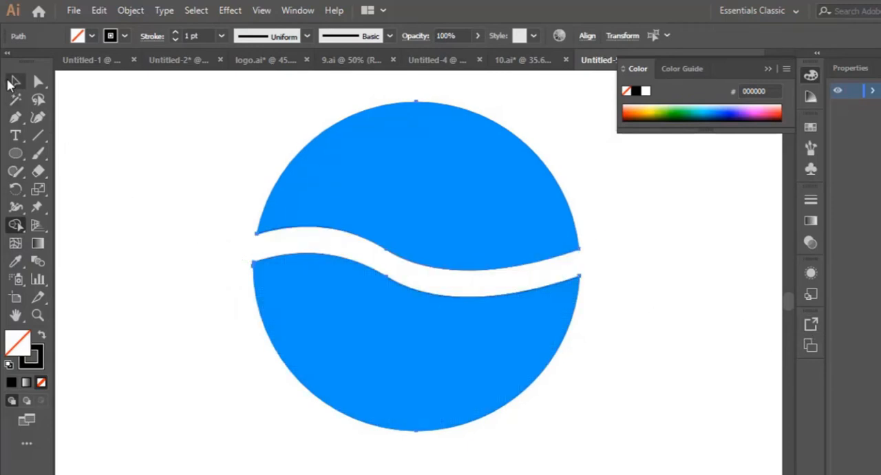
pyautogui.click(12, 82)
pyautogui.scroll(1, 574, 372)
pyautogui.scroll(2, 573, 372)
pyautogui.click(633, 312)
# - Draw a closed, curved speech-bubble tail with the Pen tool, overlapping the lower-left edge of the circle and tapering to an outer point
pyautogui.scroll(5, 305, 409)
pyautogui.scroll(-10, 305, 409)
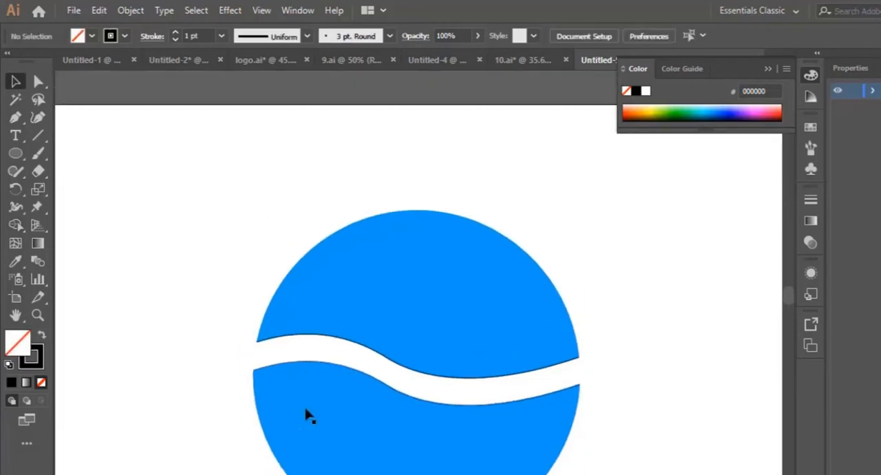
pyautogui.scroll(-1, 315, 405)
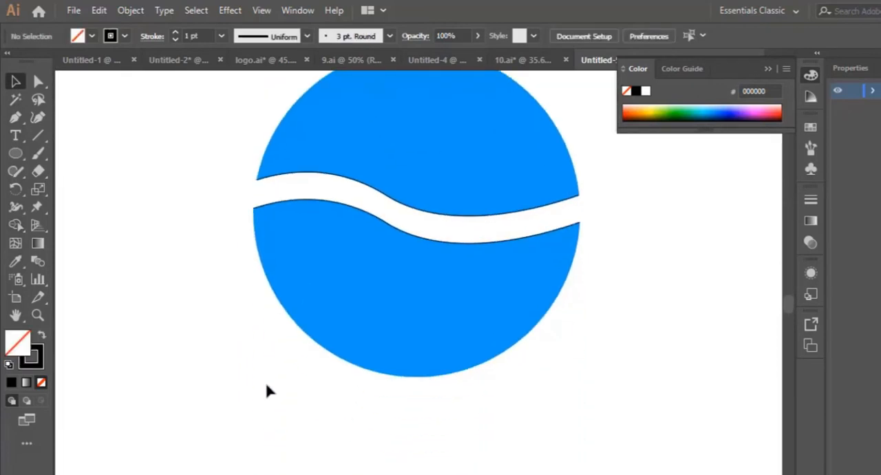
pyautogui.click(15, 117)
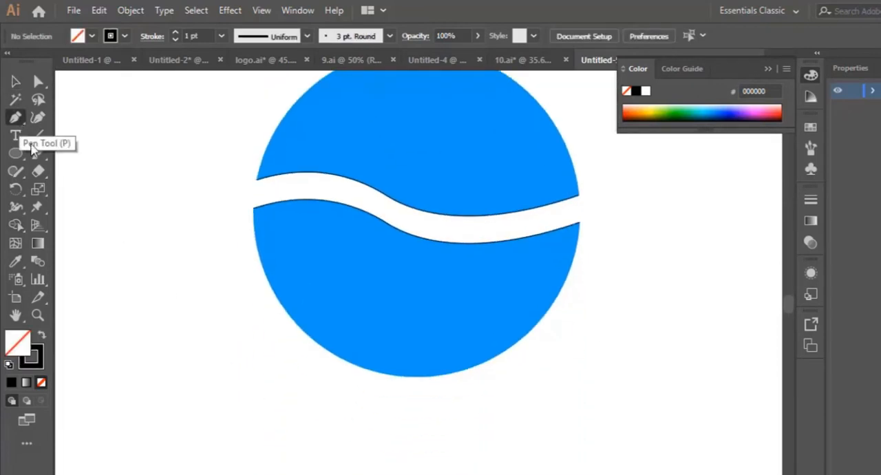
pyautogui.click(288, 313)
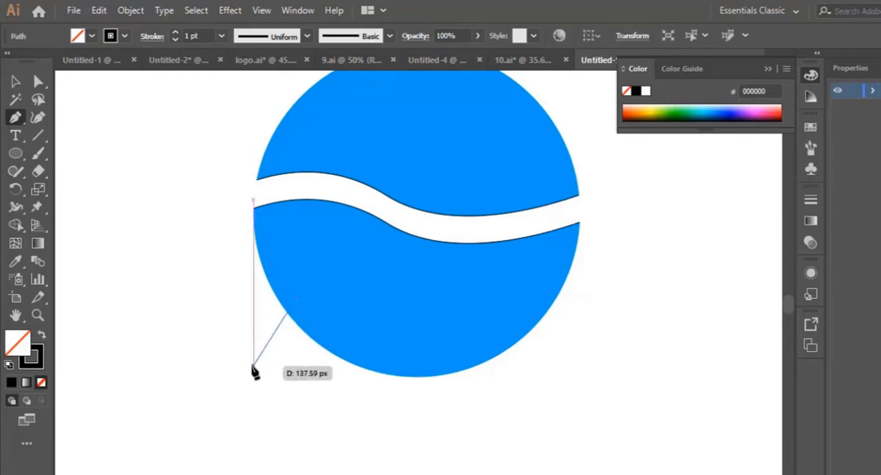
pyautogui.moveTo(246, 369); pyautogui.dragTo(191, 381)
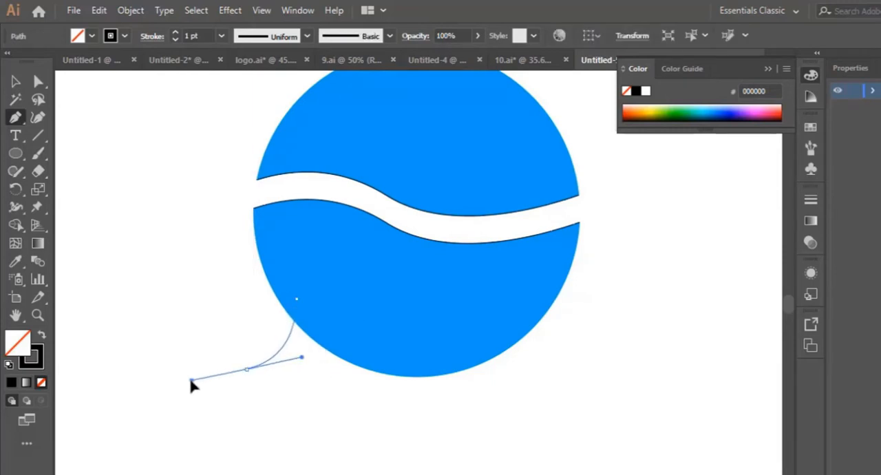
pyautogui.click(247, 371)
pyautogui.moveTo(301, 387); pyautogui.dragTo(300, 306)
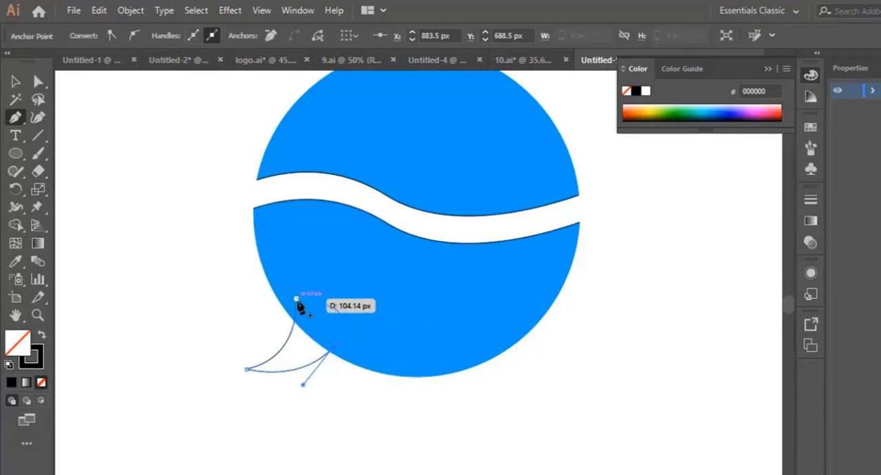
pyautogui.click(295, 299)
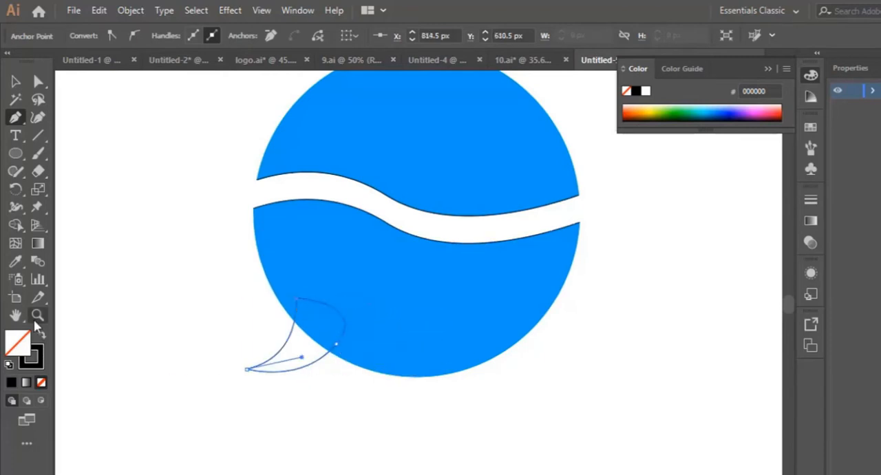
# - Give the tail the blue fill of the circle's lower half with the Eyedropper
pyautogui.click(15, 260)
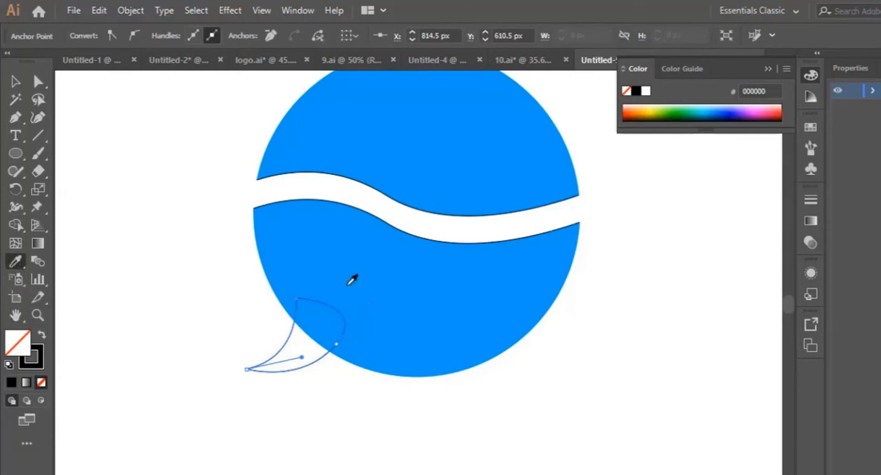
pyautogui.click(352, 278)
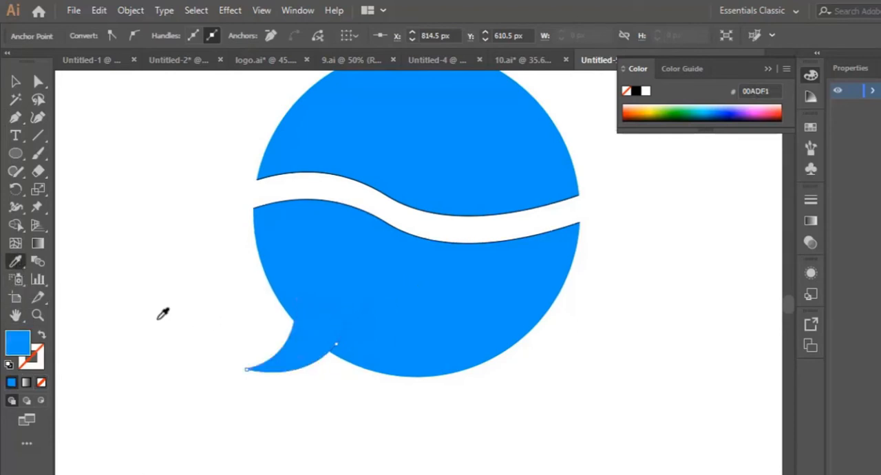
pyautogui.click(15, 81)
# - Remove the stroke from both circle halves and the tail
pyautogui.hotkey('ctrl', '-')
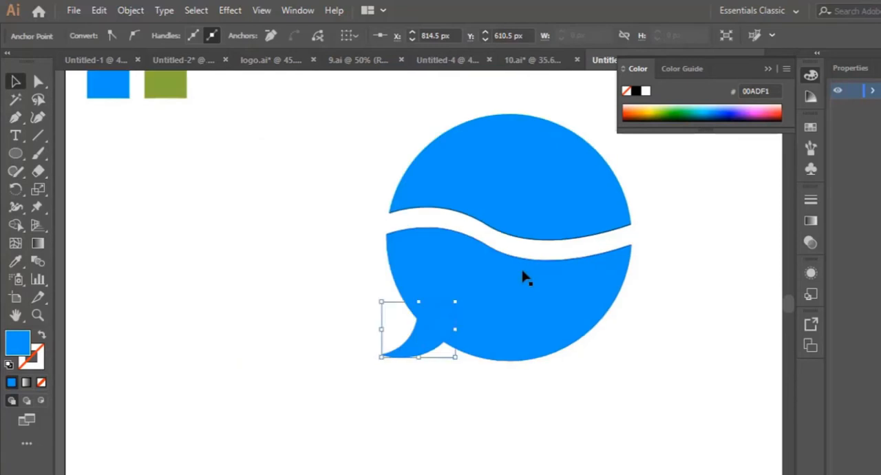
pyautogui.scroll(2, 482, 221)
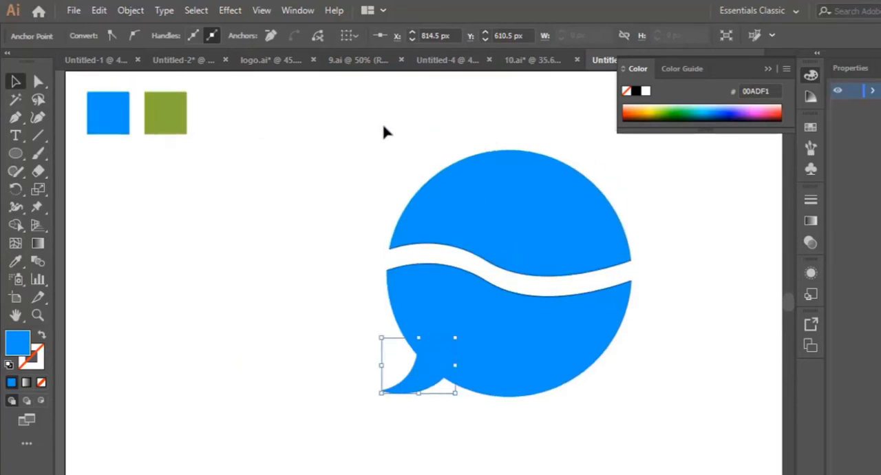
pyautogui.moveTo(375, 137); pyautogui.dragTo(548, 428)
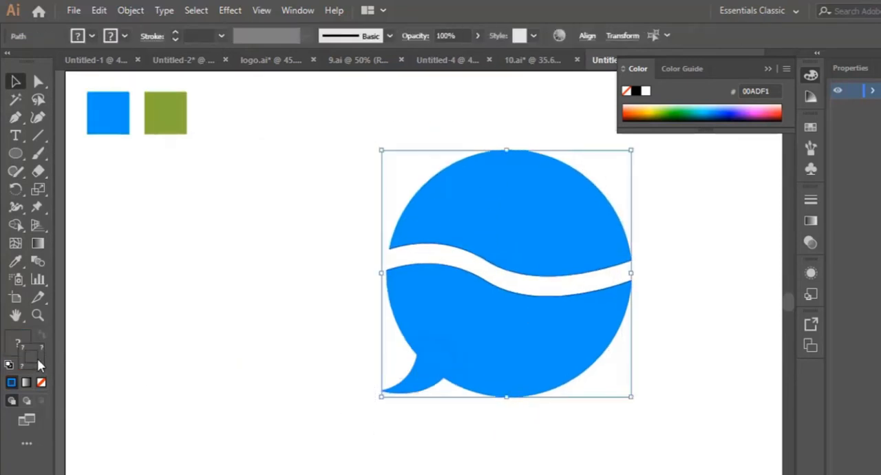
pyautogui.click(41, 383)
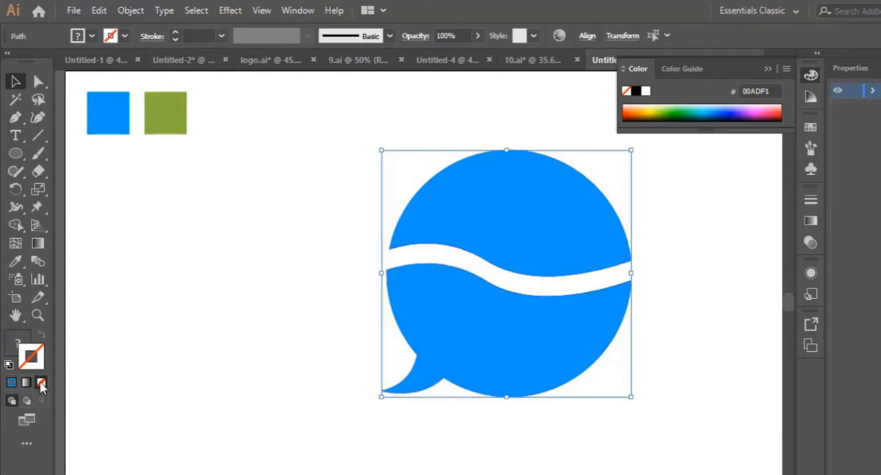
pyautogui.click(231, 325)
# - Fill the bubble's upper half with the green sample colour using the Eyedropper
pyautogui.click(582, 249)
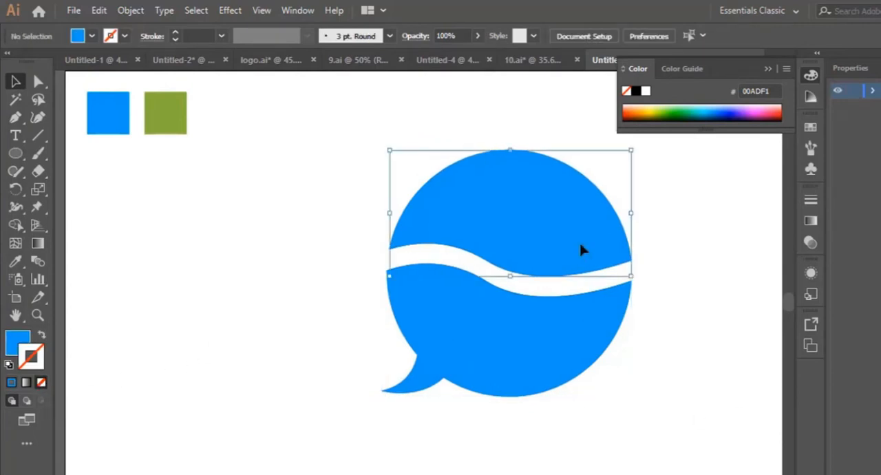
pyautogui.click(15, 262)
pyautogui.click(177, 115)
pyautogui.click(15, 81)
# - Move the whole speech bubble slightly to the left on the artboard
pyautogui.click(466, 357)
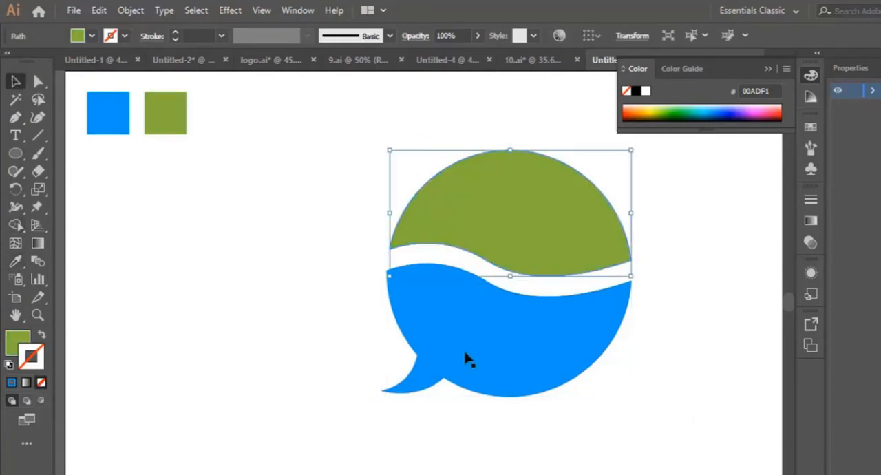
pyautogui.click(622, 400)
pyautogui.moveTo(354, 164); pyautogui.dragTo(521, 306)
pyautogui.click(70, 328)
# - Draw a small circle about 32 px in diameter inside the bubble's blue half
pyautogui.click(37, 315)
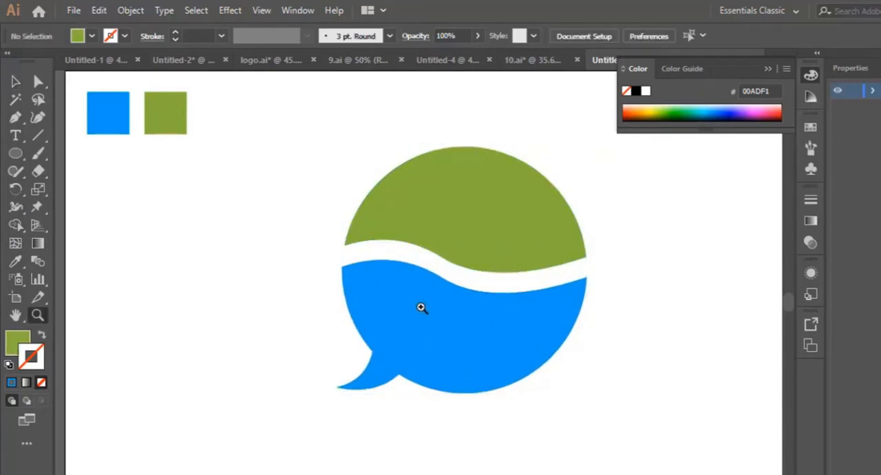
pyautogui.click(418, 305)
pyautogui.click(16, 152)
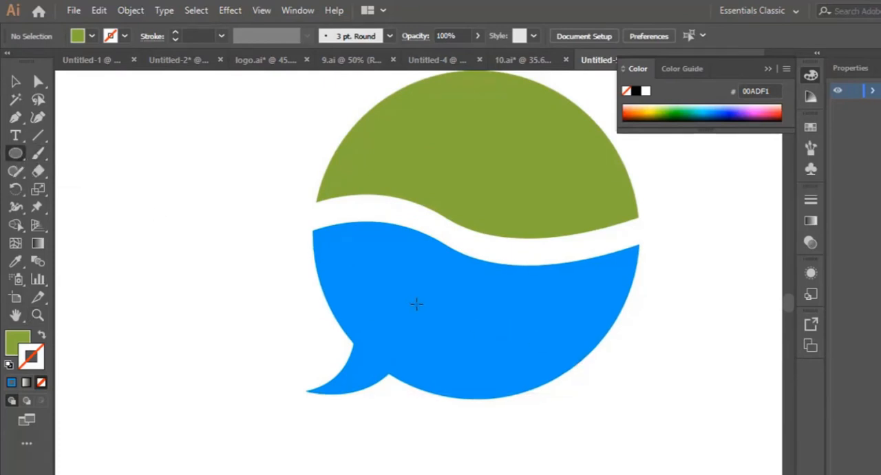
pyautogui.moveTo(416, 304); pyautogui.dragTo(429, 316)
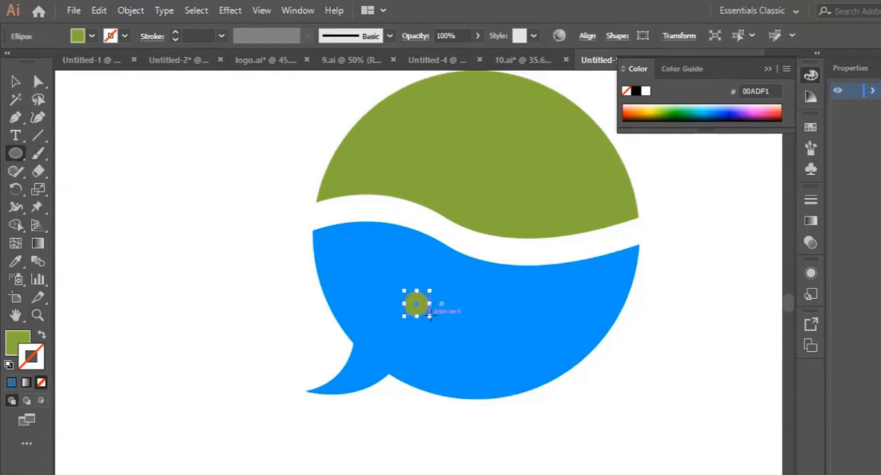
pyautogui.hotkey('ctrl', 'z')
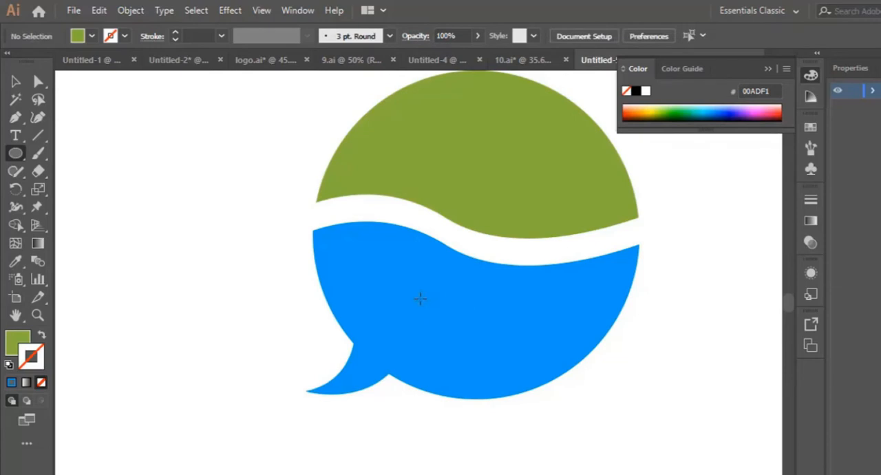
pyautogui.moveTo(417, 300); pyautogui.dragTo(435, 316)
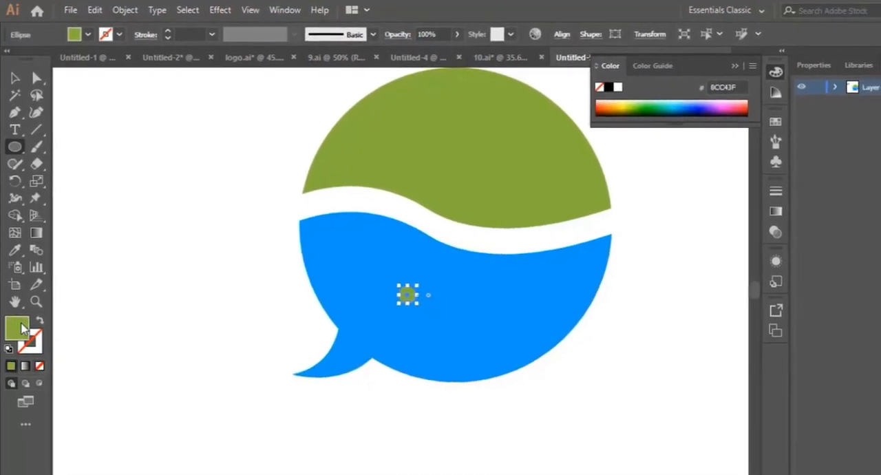
# - Set the small circle's fill to white (FFFFFF)
pyautogui.doubleClick(24, 350)
pyautogui.click(560, 209)
pyautogui.click(531, 191)
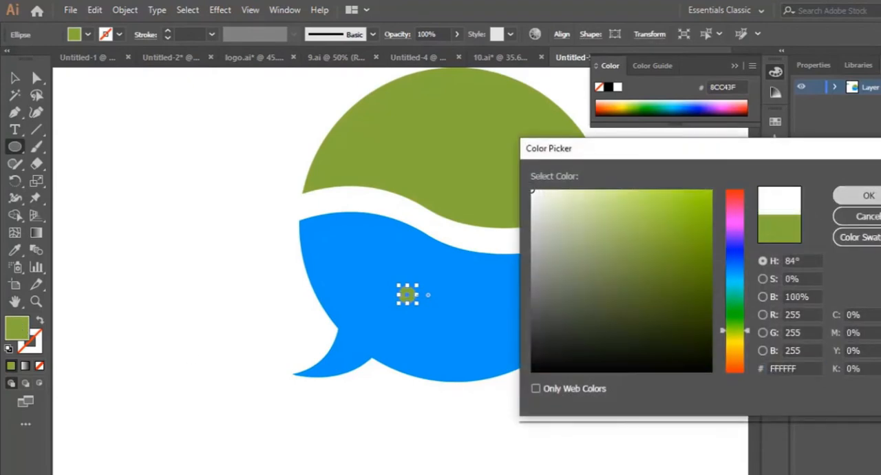
pyautogui.click(859, 195)
# - Duplicate the white dot to make a horizontal row of three dots in the blue half
pyautogui.click(15, 77)
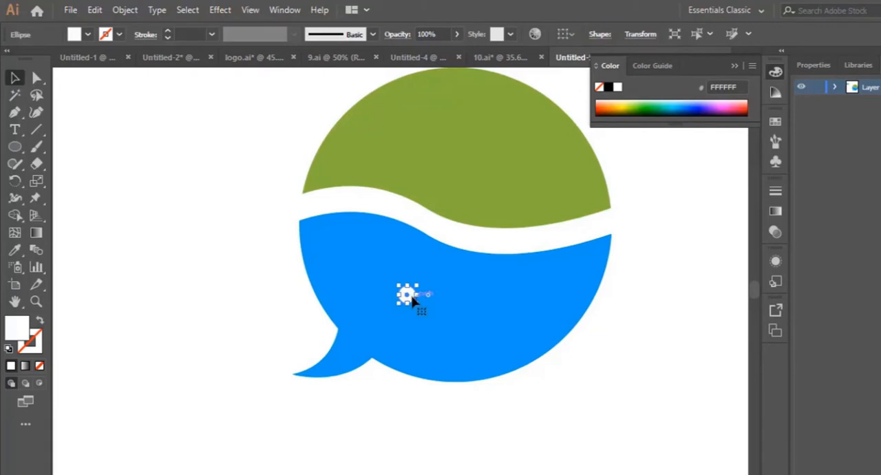
pyautogui.moveTo(413, 298); pyautogui.dragTo(471, 300)
pyautogui.keyDown('shift'); pyautogui.click(407, 295); pyautogui.keyUp('shift')
pyautogui.keyDown('shift'); pyautogui.click(433, 297); pyautogui.keyUp('shift')
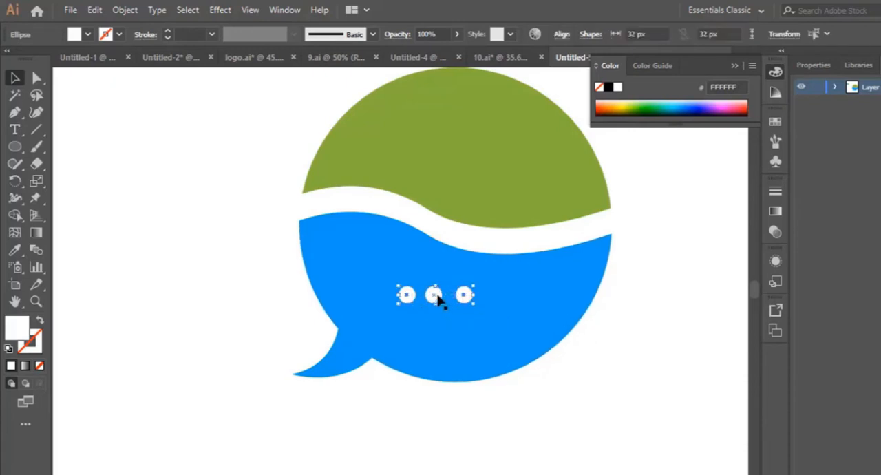
pyautogui.moveTo(437, 298); pyautogui.dragTo(445, 299)
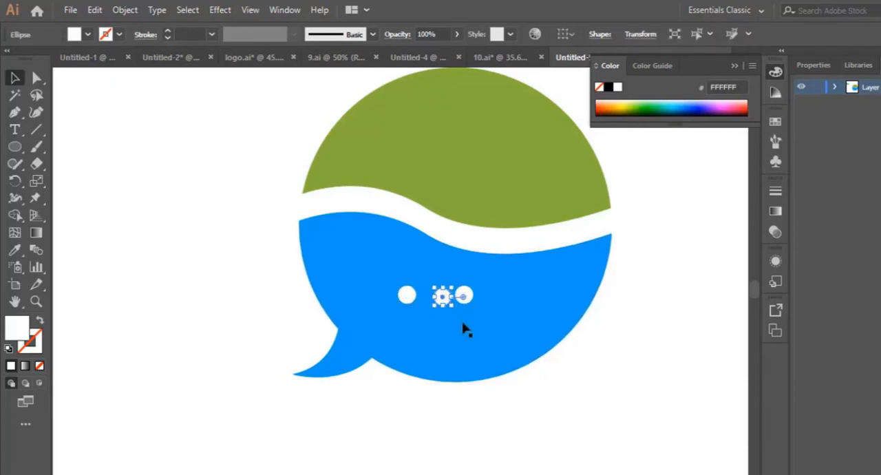
pyautogui.hotkey('ctrl', 'z')
# - Move the three white dots together to the horizontal centre of the blue half and nudge them slightly up
pyautogui.click(406, 296)
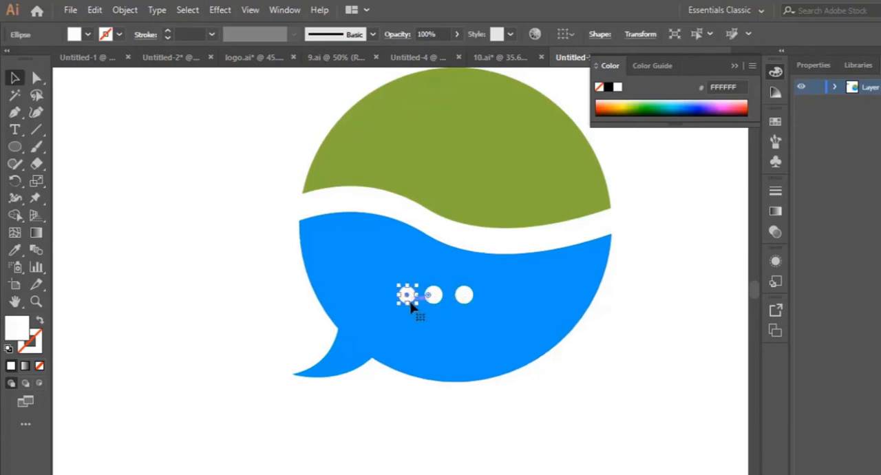
pyautogui.keyDown('shift'); pyautogui.click(431, 298); pyautogui.keyUp('shift')
pyautogui.keyDown('shift'); pyautogui.click(466, 301); pyautogui.keyUp('shift')
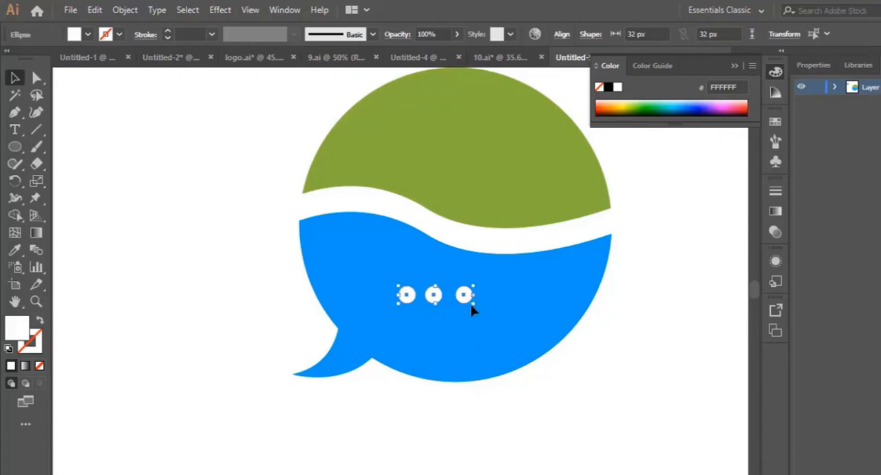
pyautogui.moveTo(472, 311); pyautogui.dragTo(484, 311)
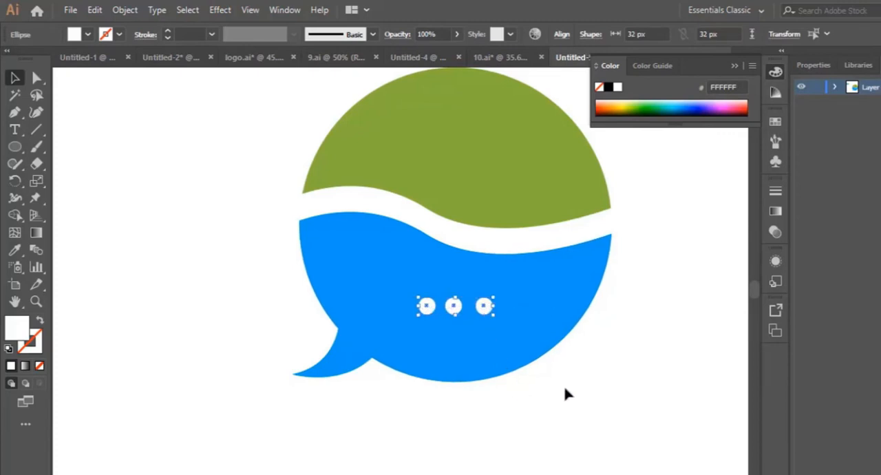
pyautogui.press('Up')
pyautogui.press('Up')
pyautogui.press('Up')
pyautogui.press('Up')
pyautogui.press('Up')
pyautogui.press('Up')
pyautogui.press('Up')
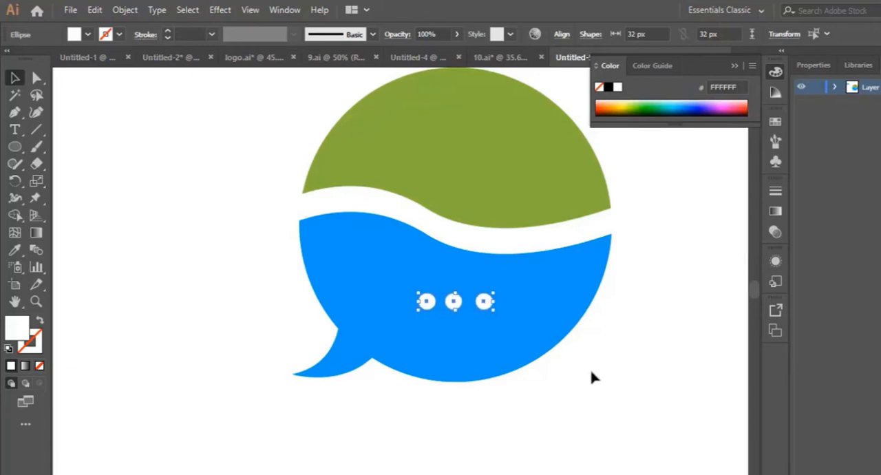
pyautogui.click(592, 383)
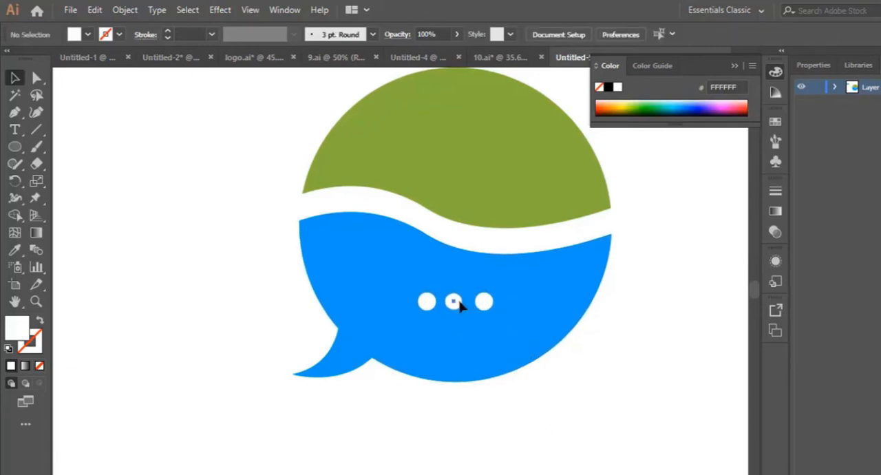
# - Shift the white dots horizontally so that the gaps between all three are equal
pyautogui.moveTo(461, 307); pyautogui.dragTo(490, 307)
pyautogui.click(561, 387)
pyautogui.scroll(-1, 578, 427)
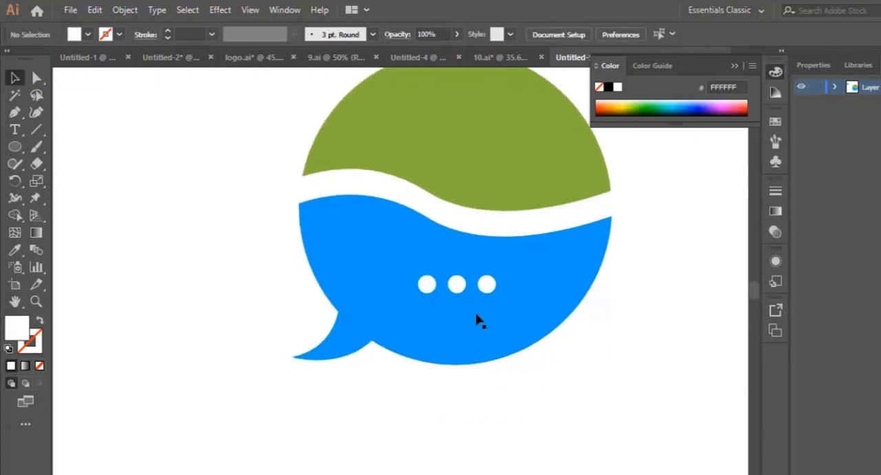
pyautogui.moveTo(462, 288); pyautogui.dragTo(457, 289)
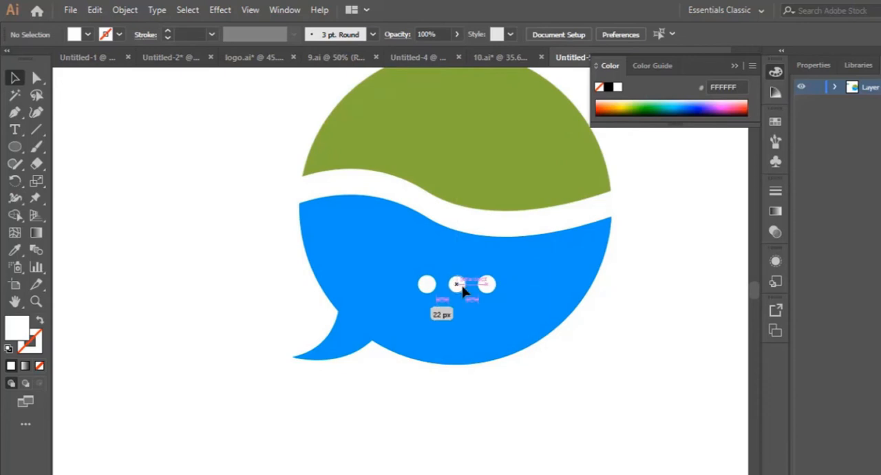
pyautogui.moveTo(462, 292); pyautogui.dragTo(465, 291)
pyautogui.click(577, 380)
# - Scale the complete logo down proportionally and move it up and to the right on the artboard
pyautogui.scroll(2, 598, 402)
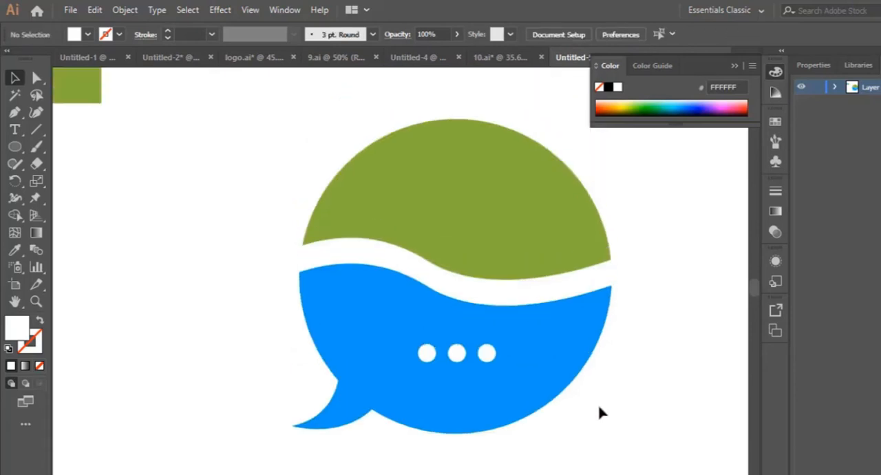
pyautogui.moveTo(285, 126); pyautogui.dragTo(612, 447)
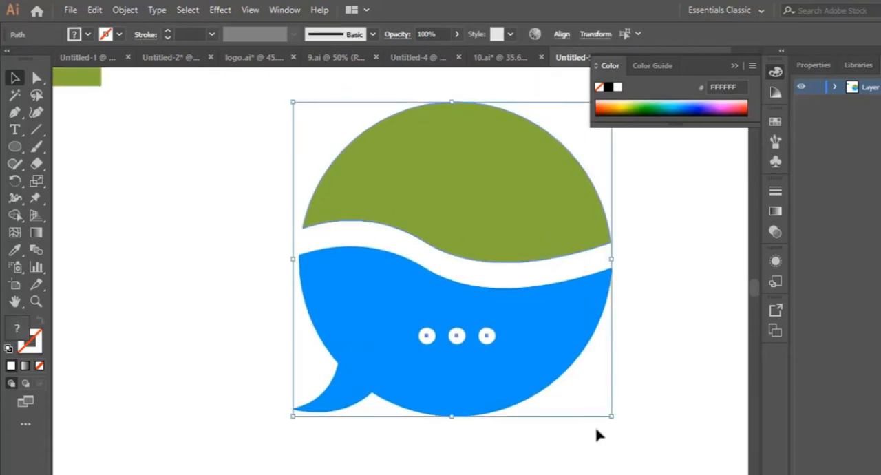
pyautogui.hotkey('ctrl', '-')
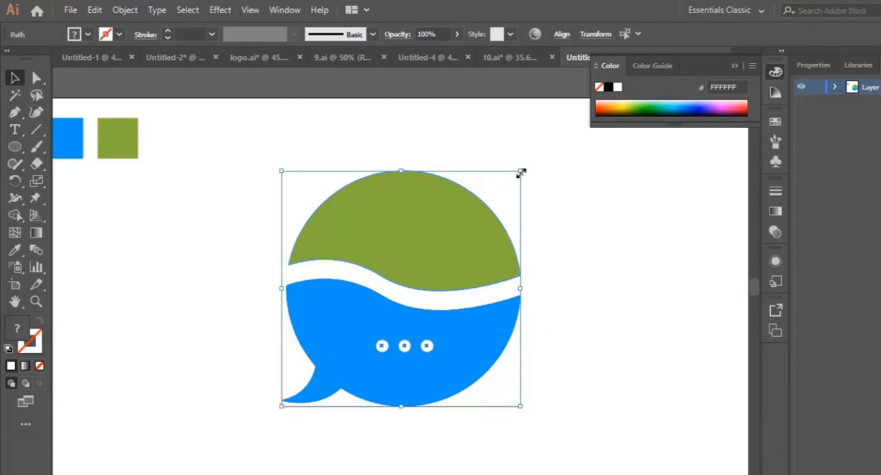
pyautogui.moveTo(521, 173); pyautogui.dragTo(450, 240)
pyautogui.moveTo(358, 299); pyautogui.dragTo(462, 255)
pyautogui.click(584, 298)
pyautogui.scroll(-1, 583, 299)
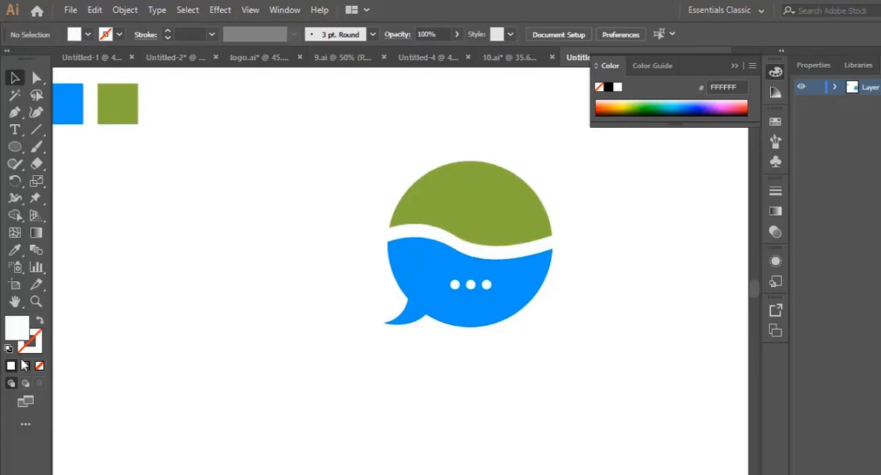
# - Check the finished logo in 10.ai for reference and add the text "Sochal chat" below the speech bubble in Untitled-5
pyautogui.click(15, 129)
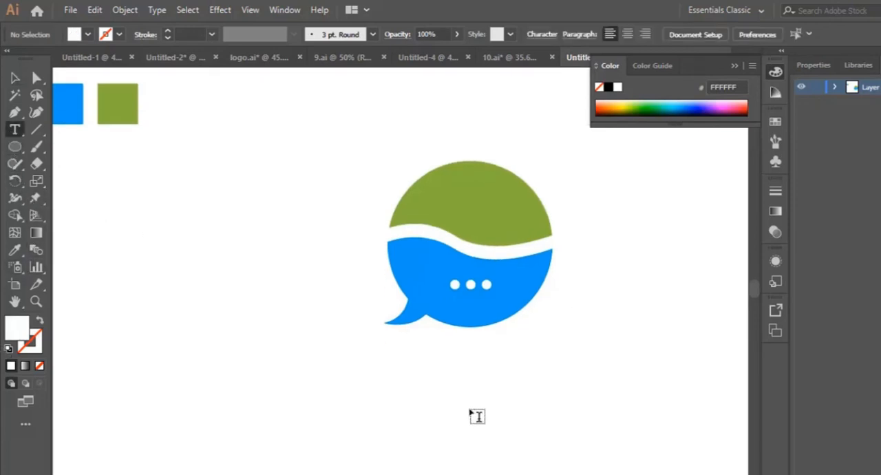
pyautogui.click(524, 58)
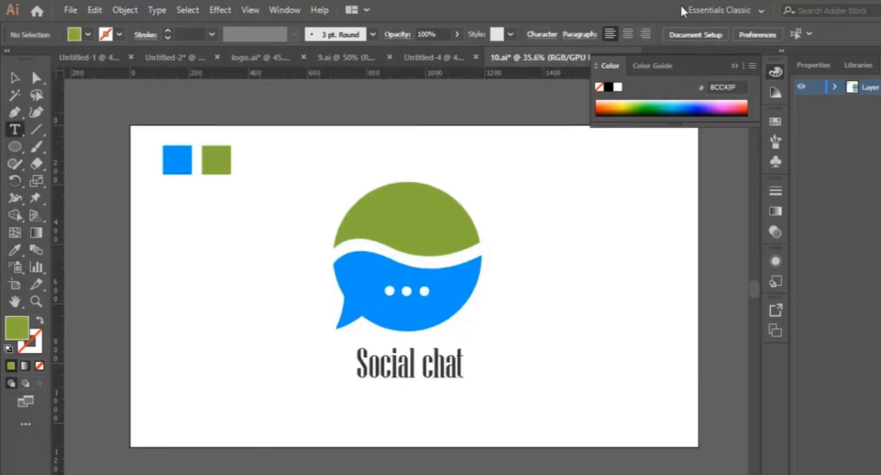
pyautogui.click(730, 66)
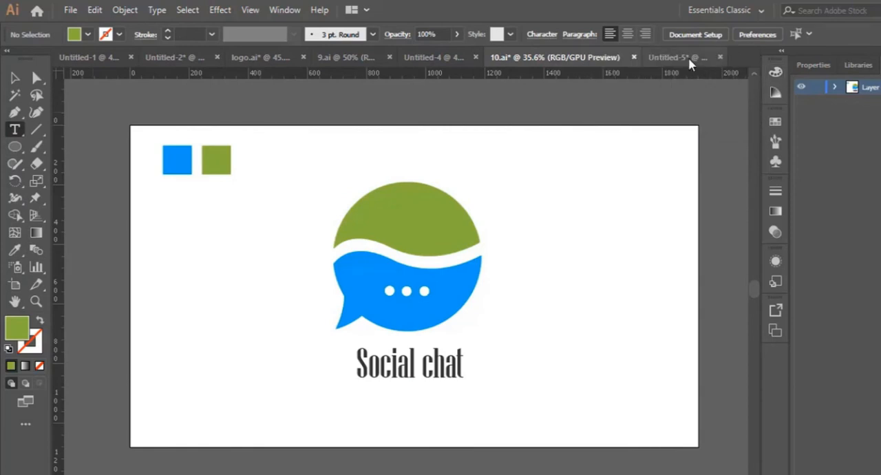
pyautogui.click(688, 58)
pyautogui.click(429, 377)
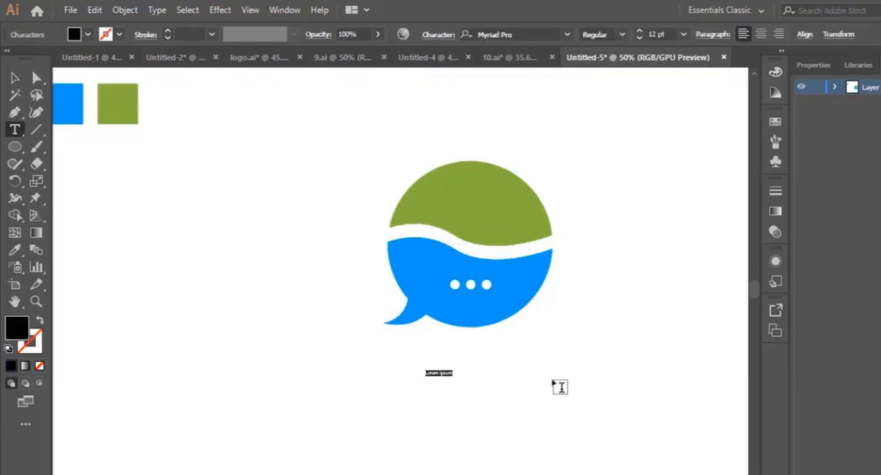
pyautogui.press('BackSpace')
pyautogui.hotkey('ctrl', 'a')
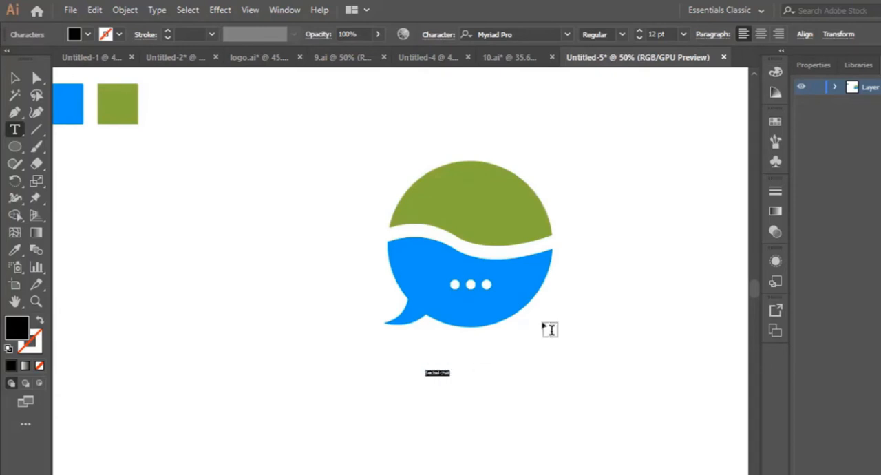
# - Set the caption text to 72 pt and change its font to Niagara Solid
pyautogui.click(684, 34)
pyautogui.click(697, 292)
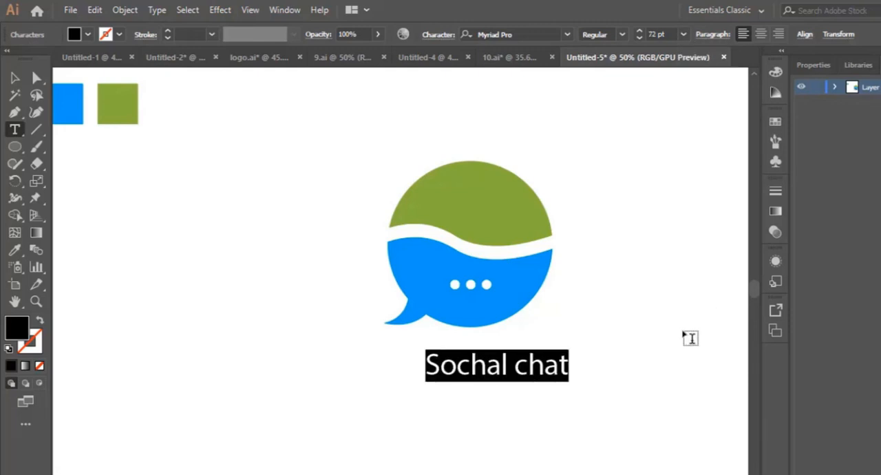
pyautogui.click(515, 35)
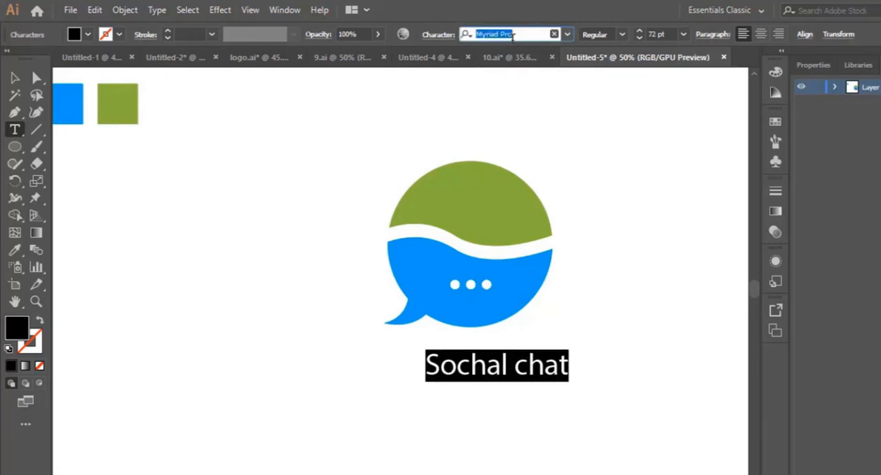
pyautogui.press('Down')
pyautogui.press('Down')
pyautogui.press('Down')
pyautogui.press('Up')
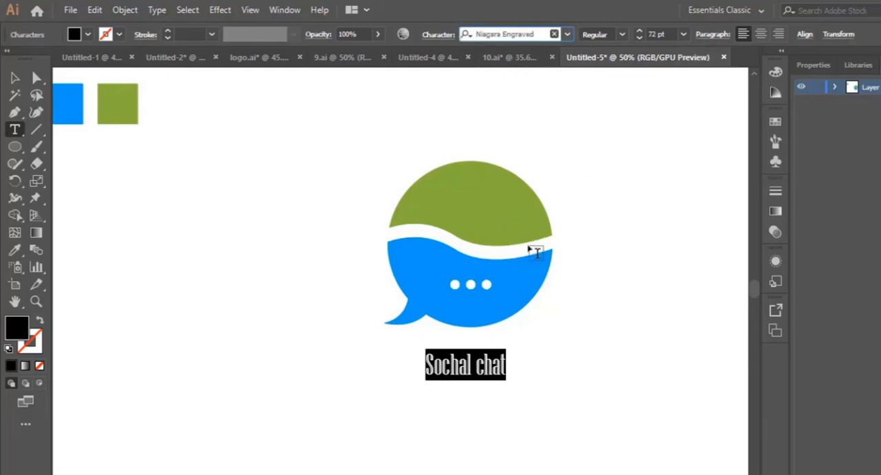
pyautogui.press('Down')
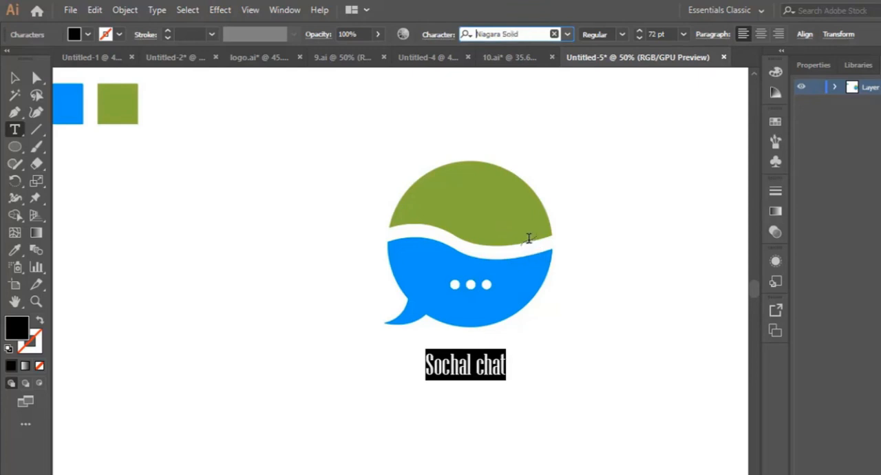
# - Correct the caption's spelling to "Social chat" by replacing the wrong letter "h" with "i"
pyautogui.click(14, 80)
pyautogui.doubleClick(455, 365)
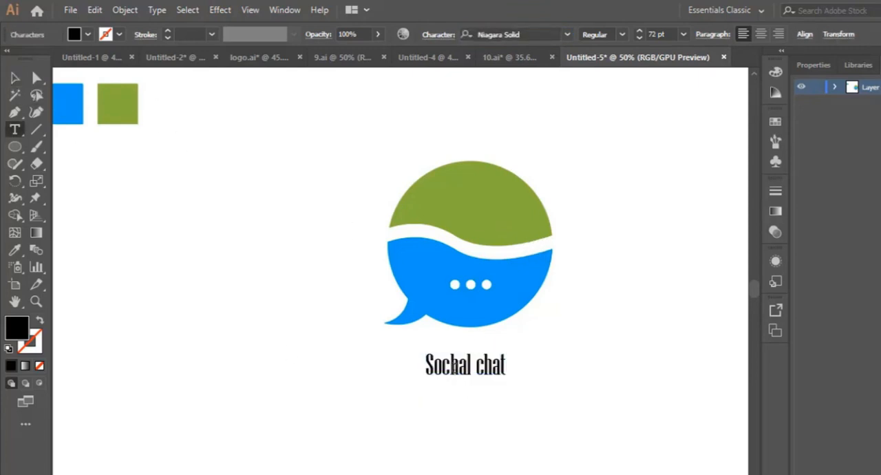
pyautogui.moveTo(450, 365); pyautogui.dragTo(458, 365)
pyautogui.write('i')
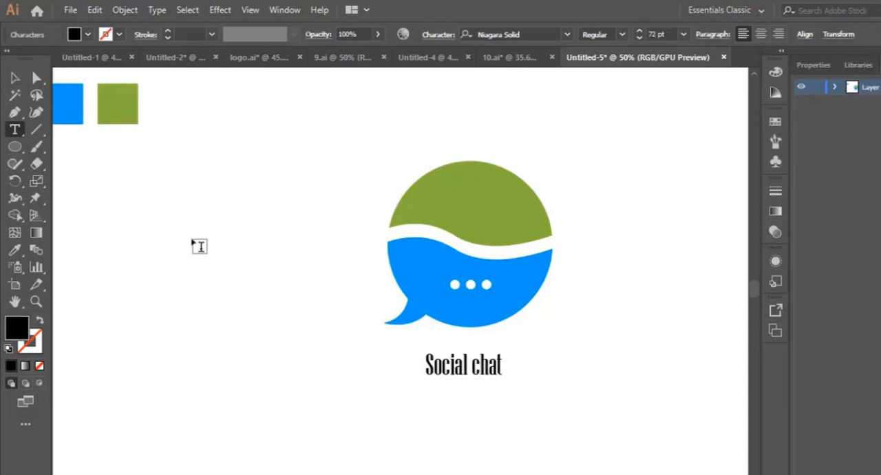
# - Enlarge the caption proportionally to about 115 pt and centre it below the speech bubble
pyautogui.click(12, 81)
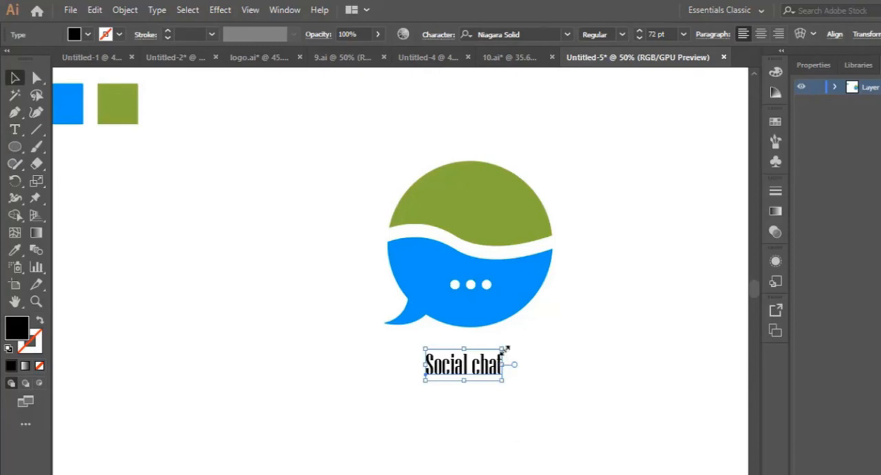
pyautogui.moveTo(504, 349); pyautogui.dragTo(526, 372)
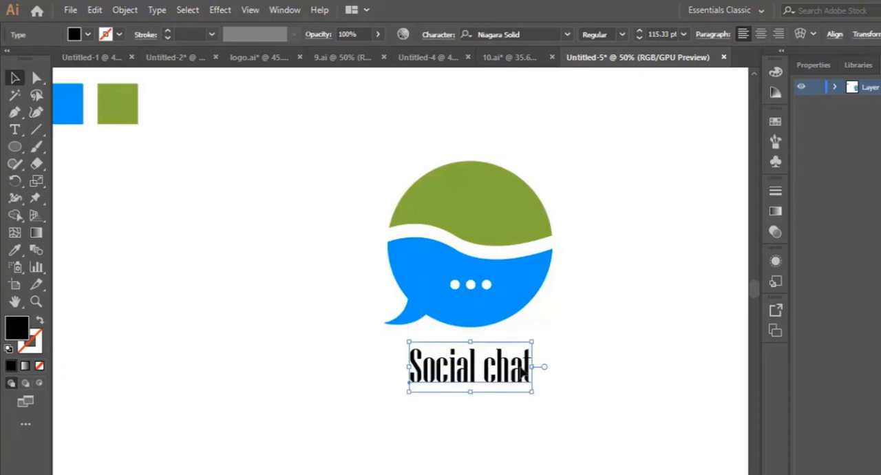
pyautogui.click(572, 332)
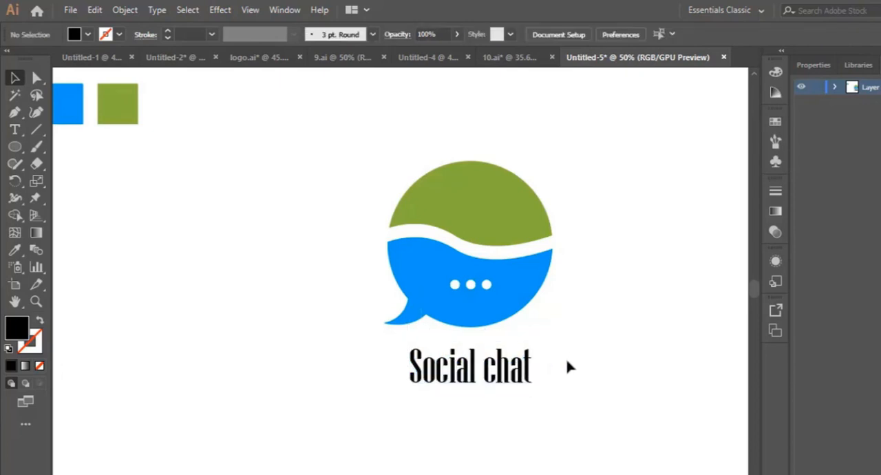
pyautogui.click(534, 365)
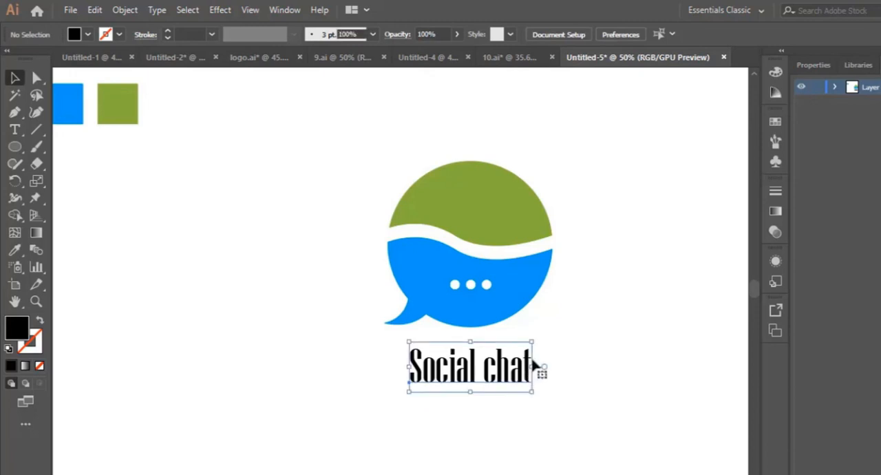
pyautogui.moveTo(535, 342); pyautogui.dragTo(599, 333)
pyautogui.hotkey('ctrl', 'z')
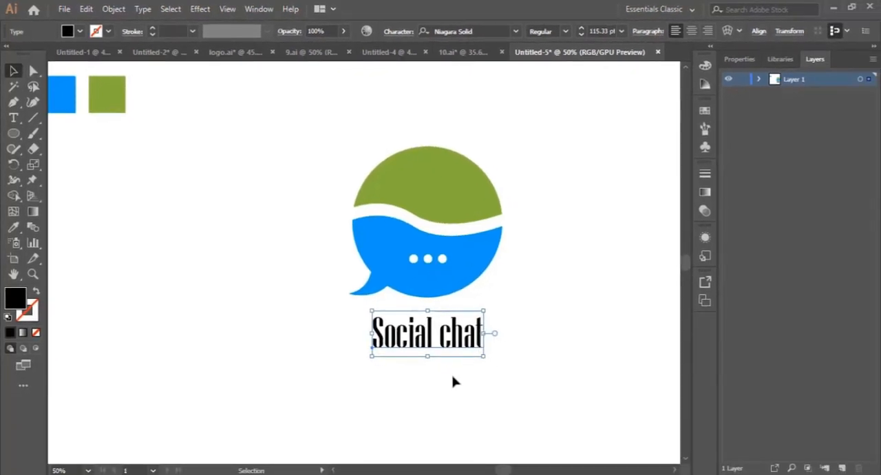
# - Set the caption's fill to dark grey 333333 and deselect it
pyautogui.doubleClick(15, 298)
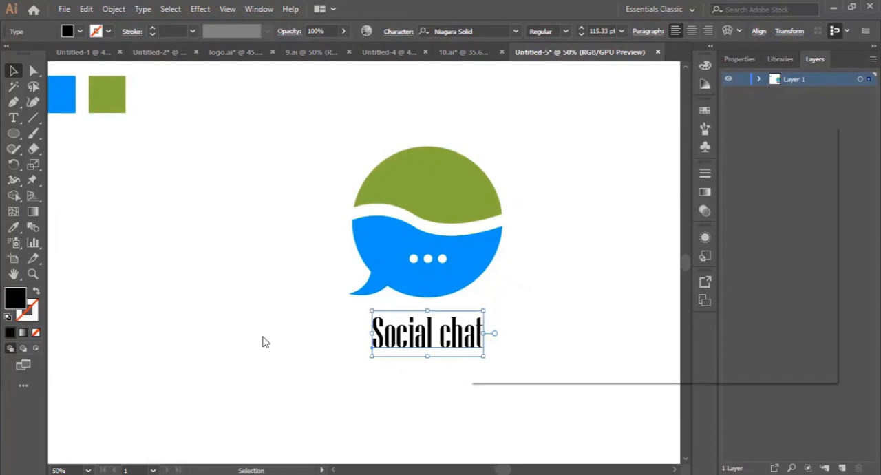
pyautogui.write('333333')
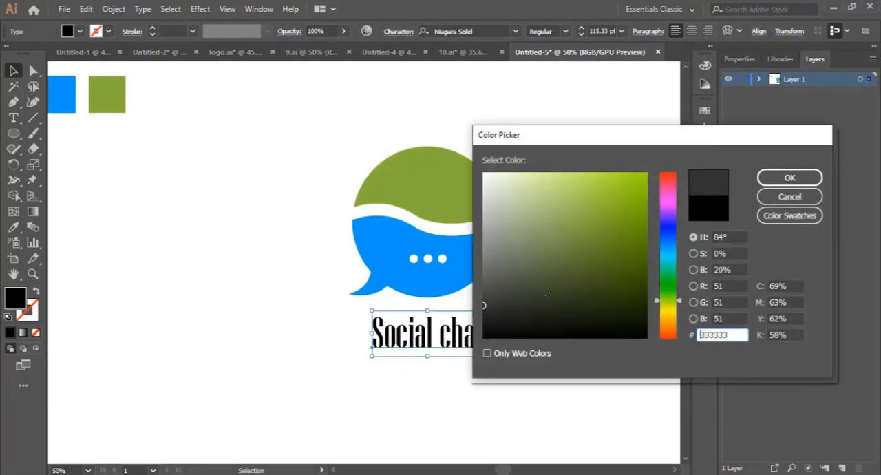
pyautogui.click(789, 179)
pyautogui.click(543, 378)
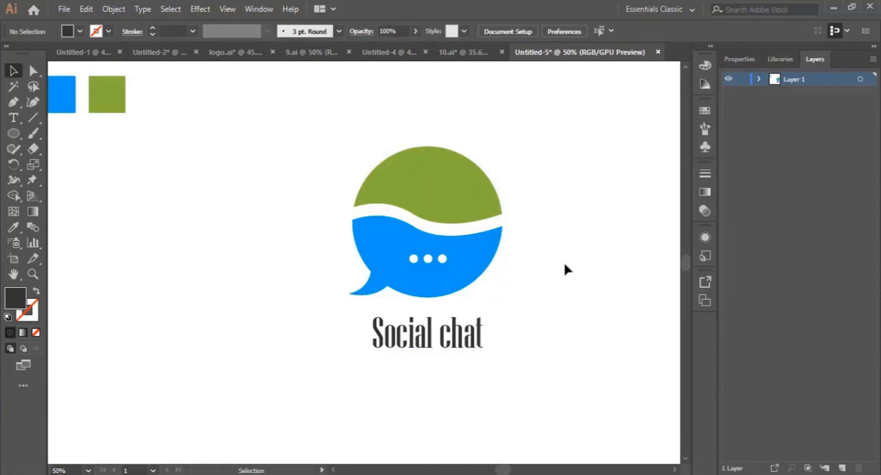
pyautogui.scroll(1, 566, 279)
pyautogui.scroll(-1, 565, 287)
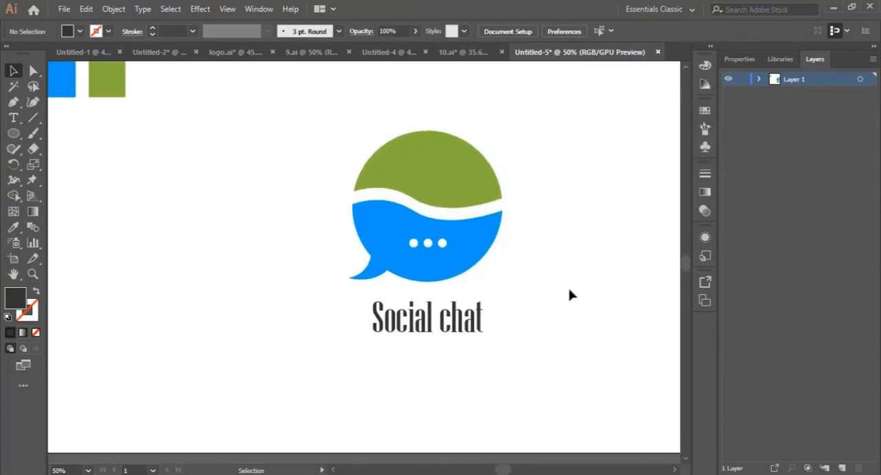